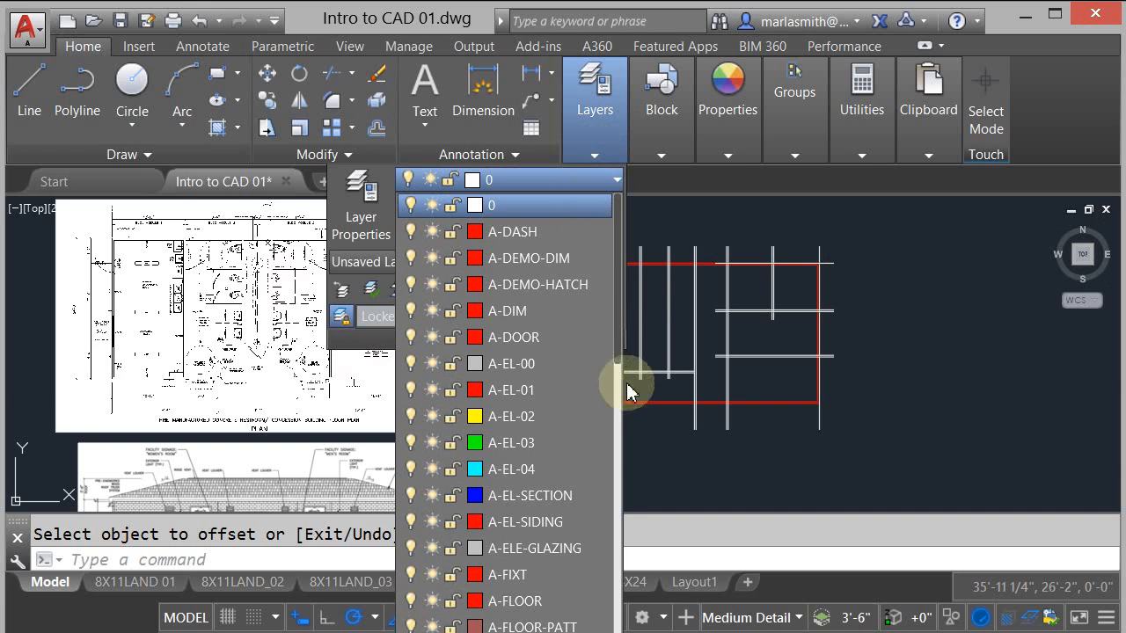
- Make A-WALL-SHEATHING the current layer and draw a rectangle along the inner wall faces of the plan's upper-right corner room
click(617, 398)
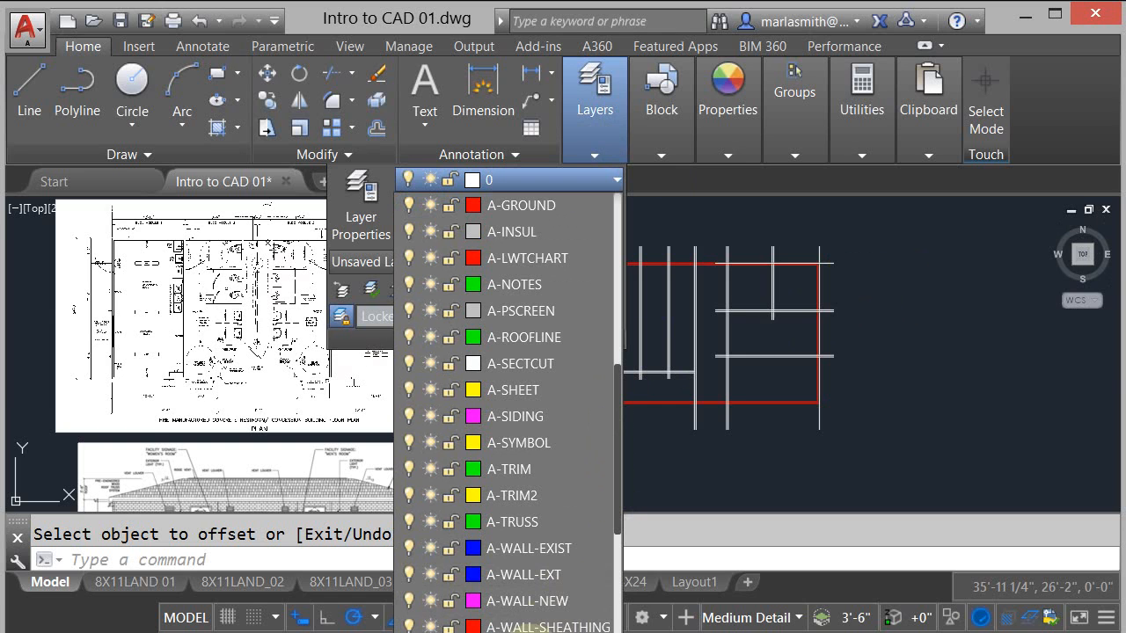
click(527, 625)
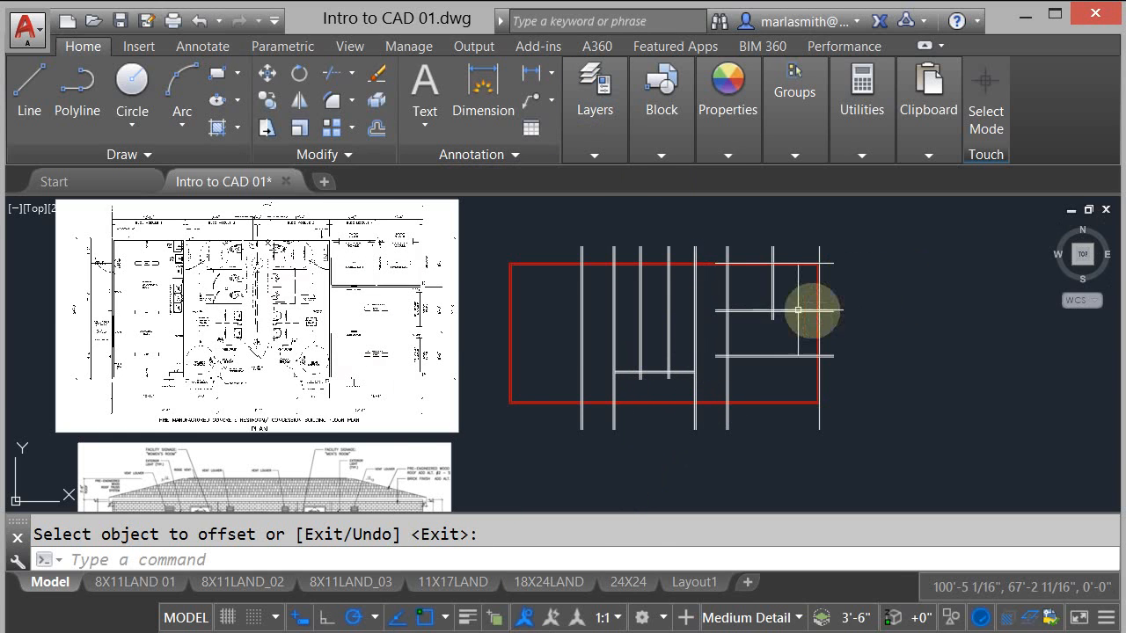
scroll(822, 298, up, 4)
mouse_move(811, 270)
middle_down()
mouse_move(736, 284)
mouse_move(659, 322)
mouse_move(595, 435)
mouse_move(654, 359)
mouse_move(626, 379)
middle_up()
scroll(575, 365, up, 3)
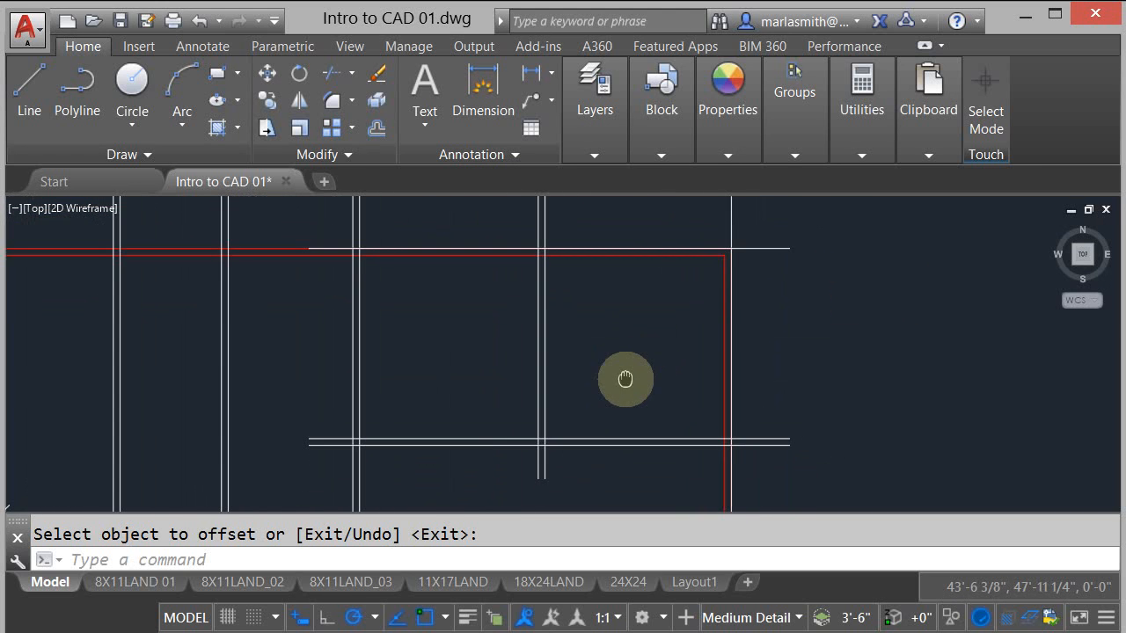
click(216, 73)
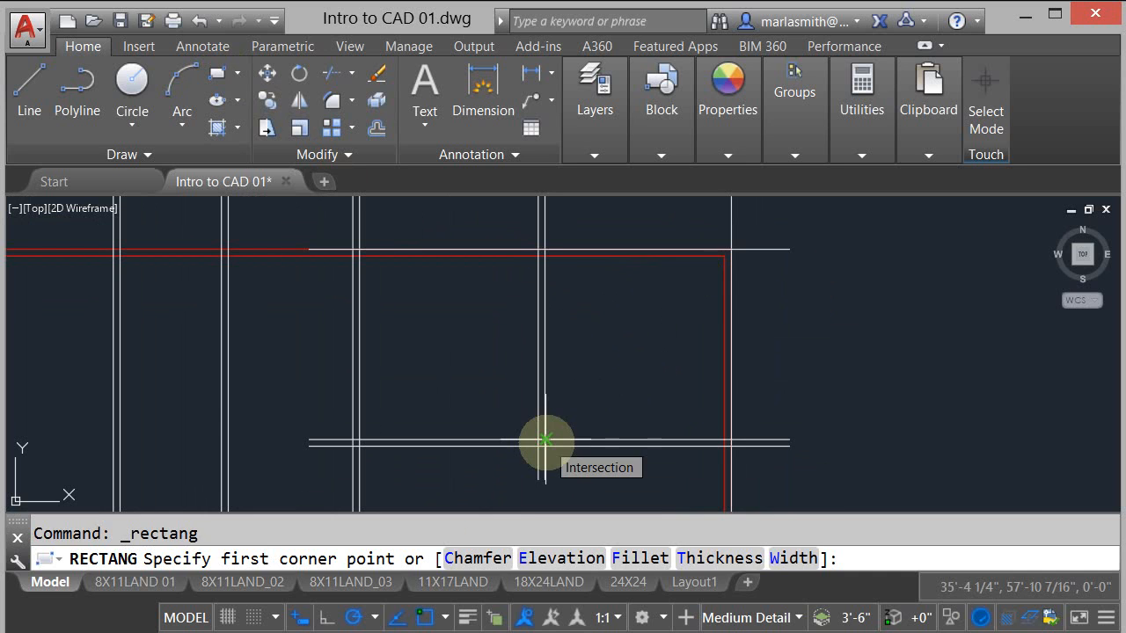
click(545, 440)
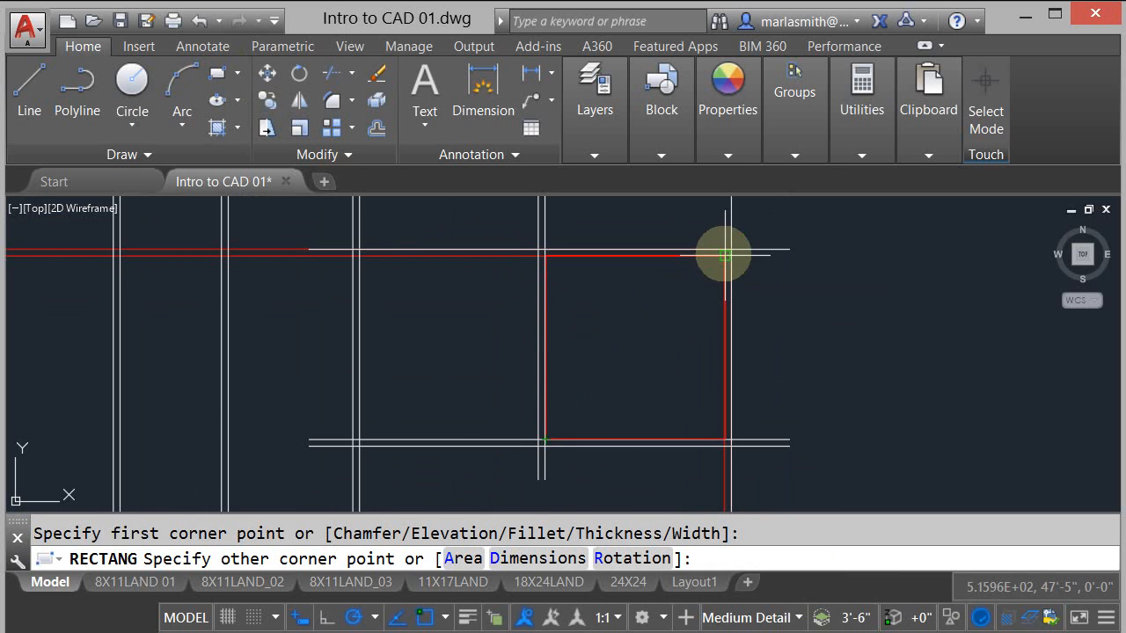
click(725, 255)
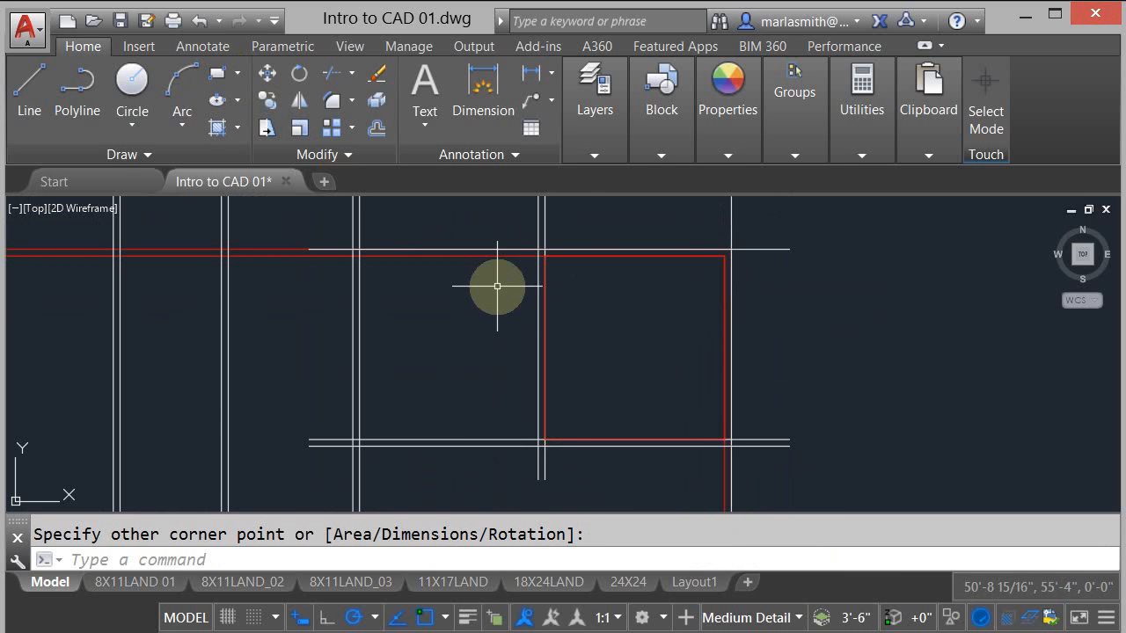
- Draw a rectangle around the inside of the small room directly west of the upper-right corner room
key(Return)
click(539, 256)
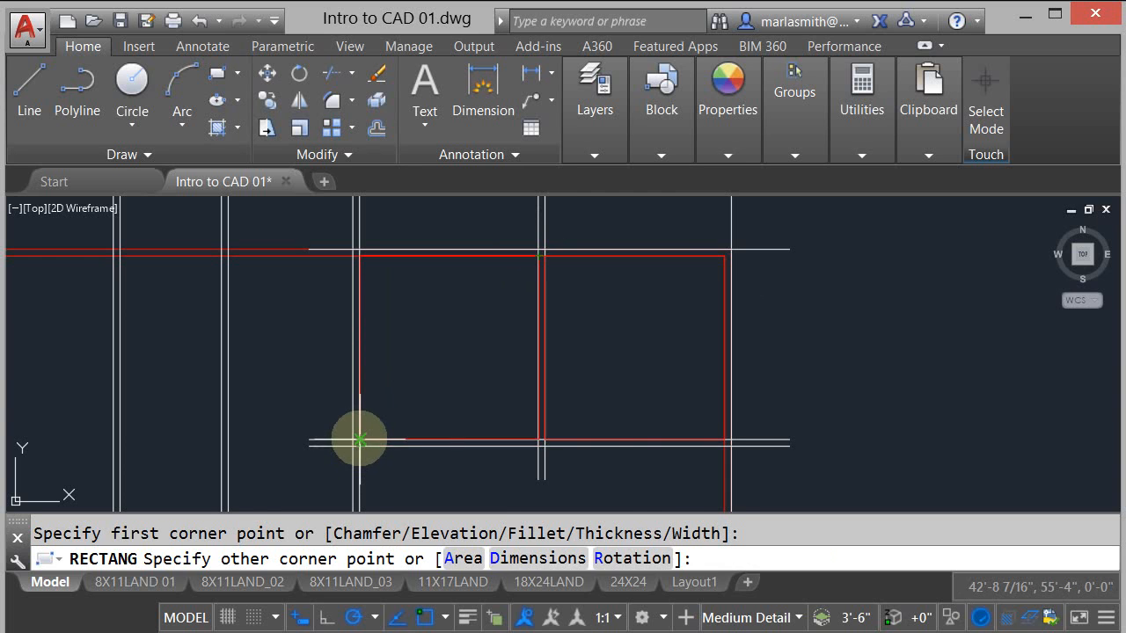
click(360, 440)
- Draw a rectangle along the inner wall faces of the full-width middle room on the plan's east side
right_click(472, 264)
click(517, 281)
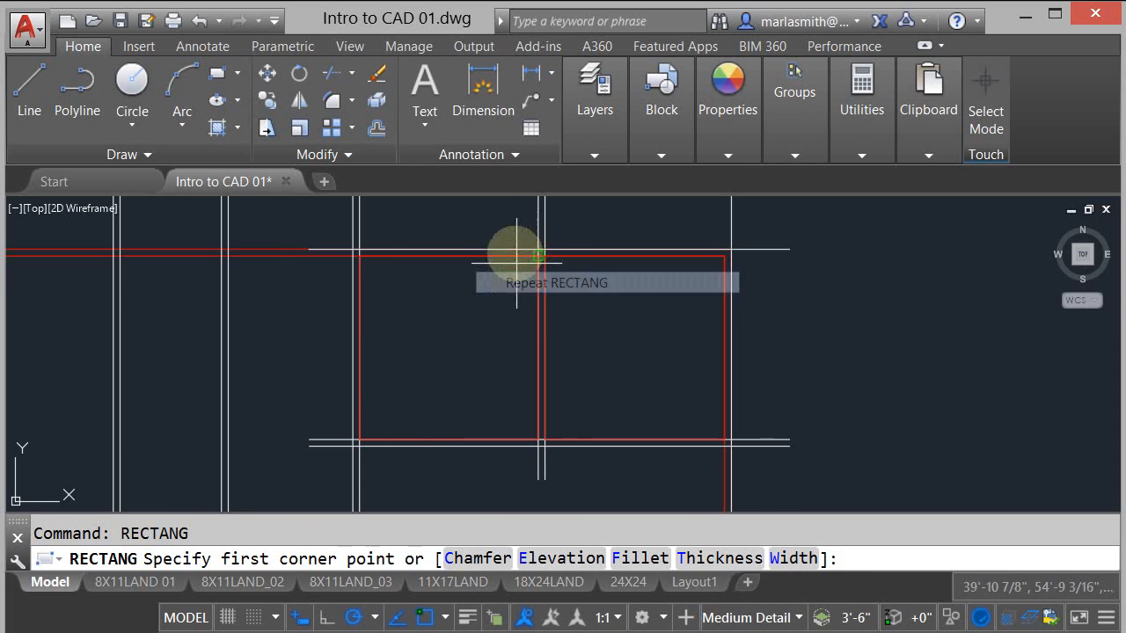
scroll(519, 257, down, 4)
scroll(596, 335, up, 2)
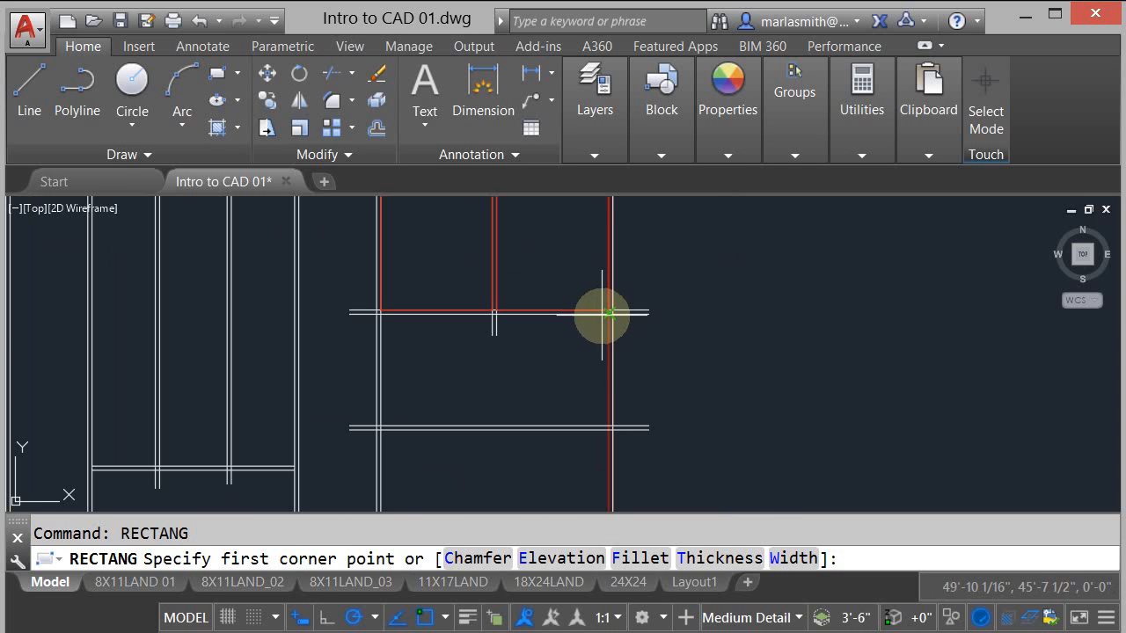
click(609, 312)
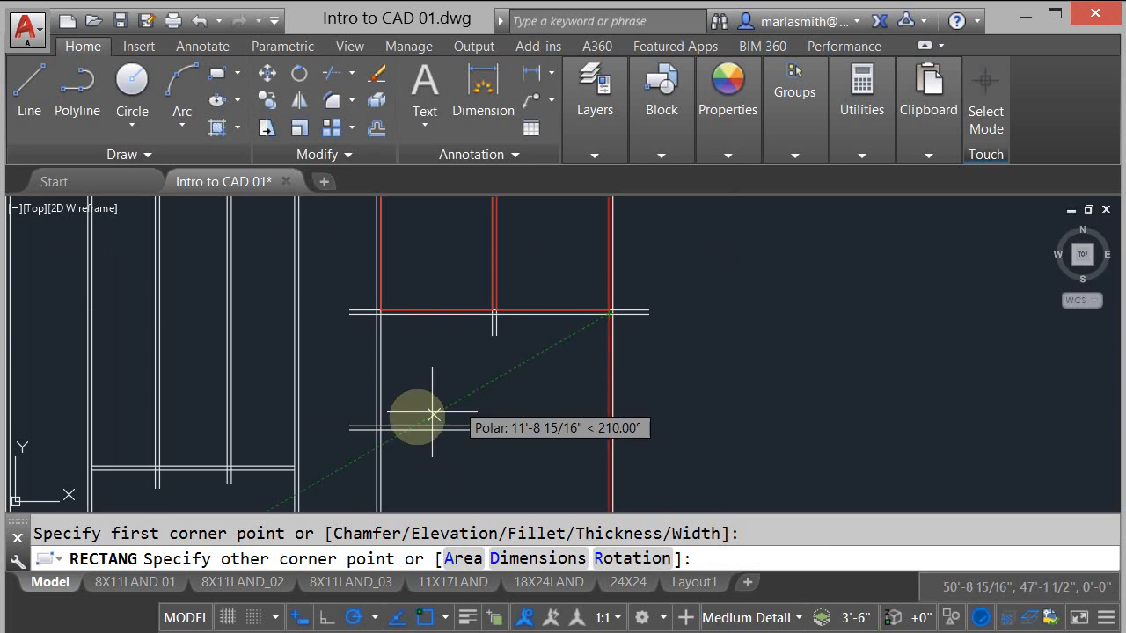
scroll(378, 427, up, 4)
click(381, 423)
scroll(529, 289, down, 6)
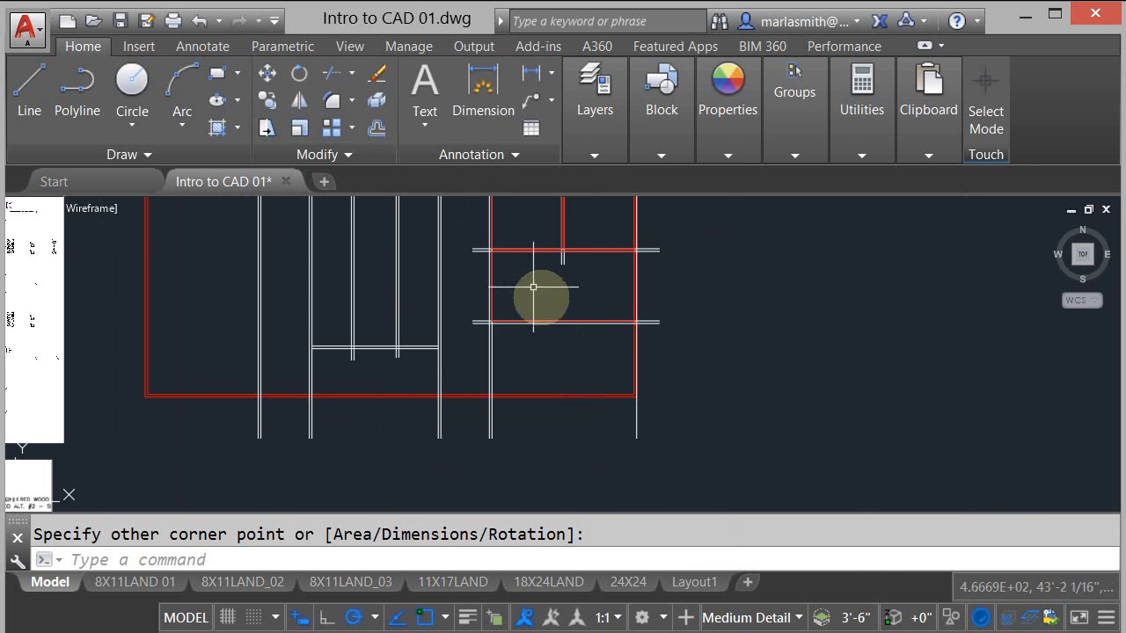
- Draw a rectangle along the inner wall faces of the plan's lower-right room, down to the exterior wall's inner line
right_click(584, 361)
click(628, 375)
scroll(630, 345, up, 3)
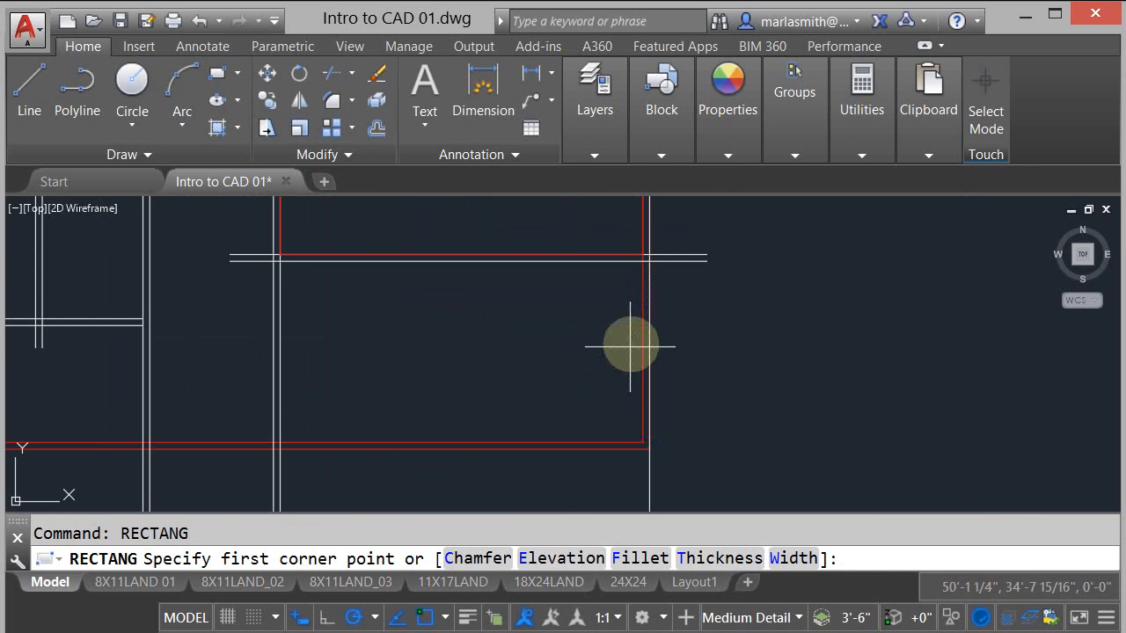
click(643, 259)
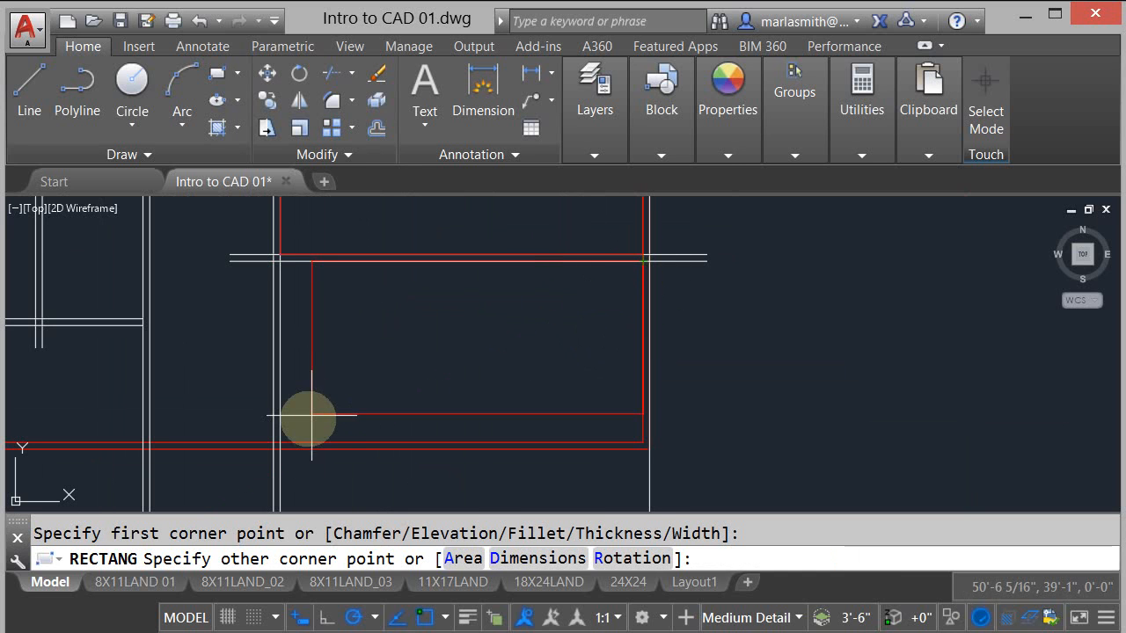
click(280, 443)
scroll(590, 340, down, 3)
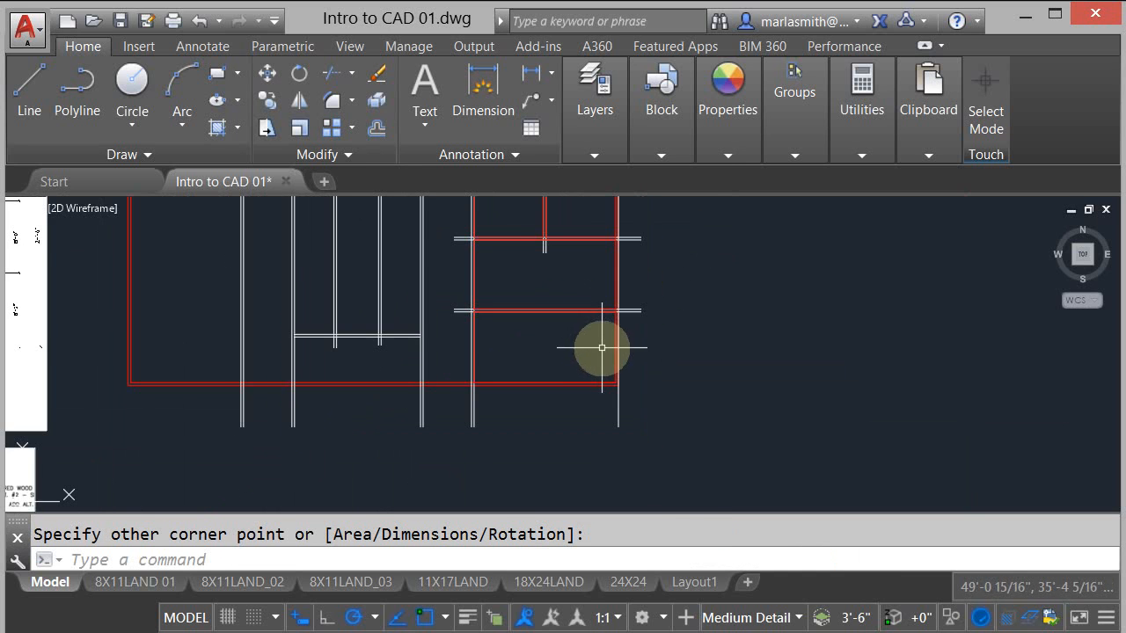
- Draw a rectangle from the exterior wall's inner upper-left corner to the first interior wall's left face at the lower exterior wall
middle_drag(492, 352, 817, 481)
scroll(610, 339, up, 1)
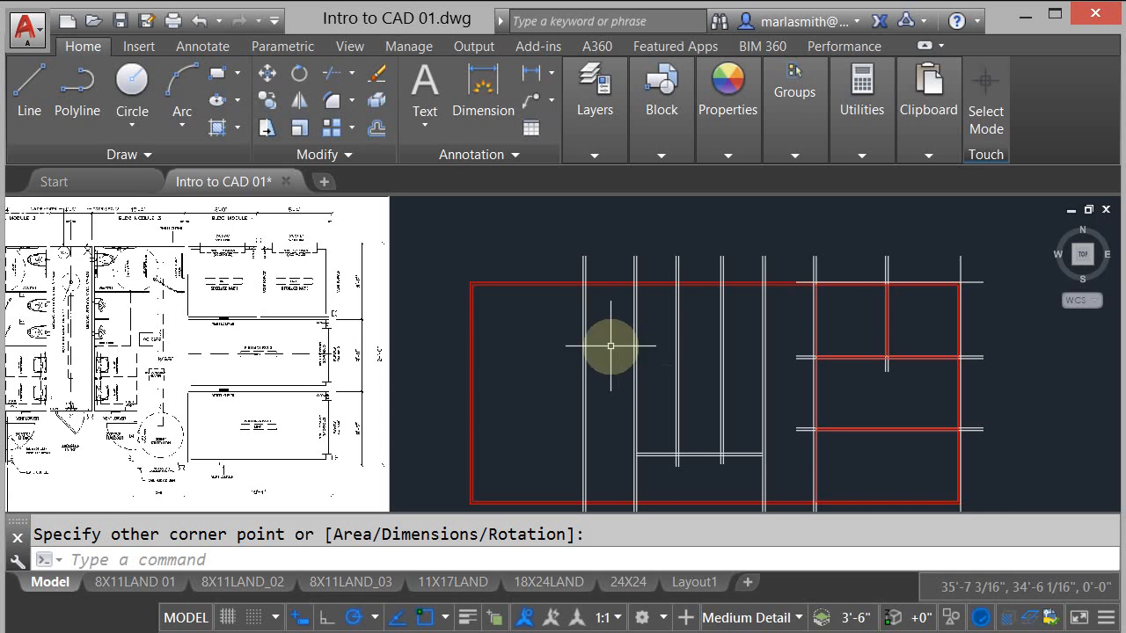
scroll(483, 291, up, 1)
scroll(483, 291, up, 1)
right_click(483, 290)
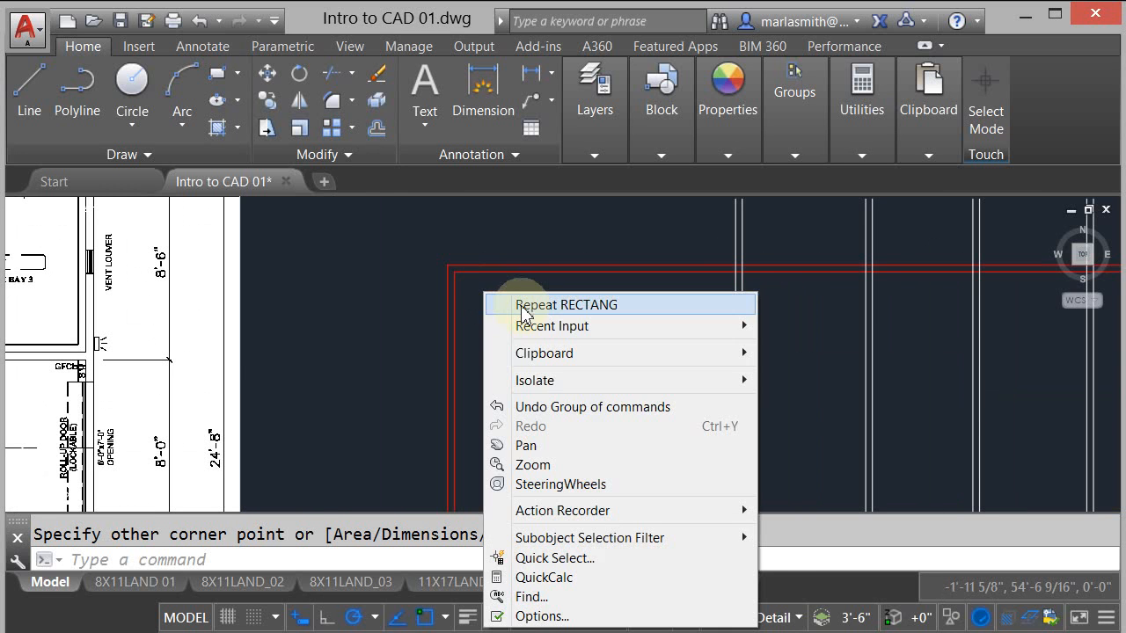
click(519, 303)
click(454, 271)
scroll(448, 221, down, 3)
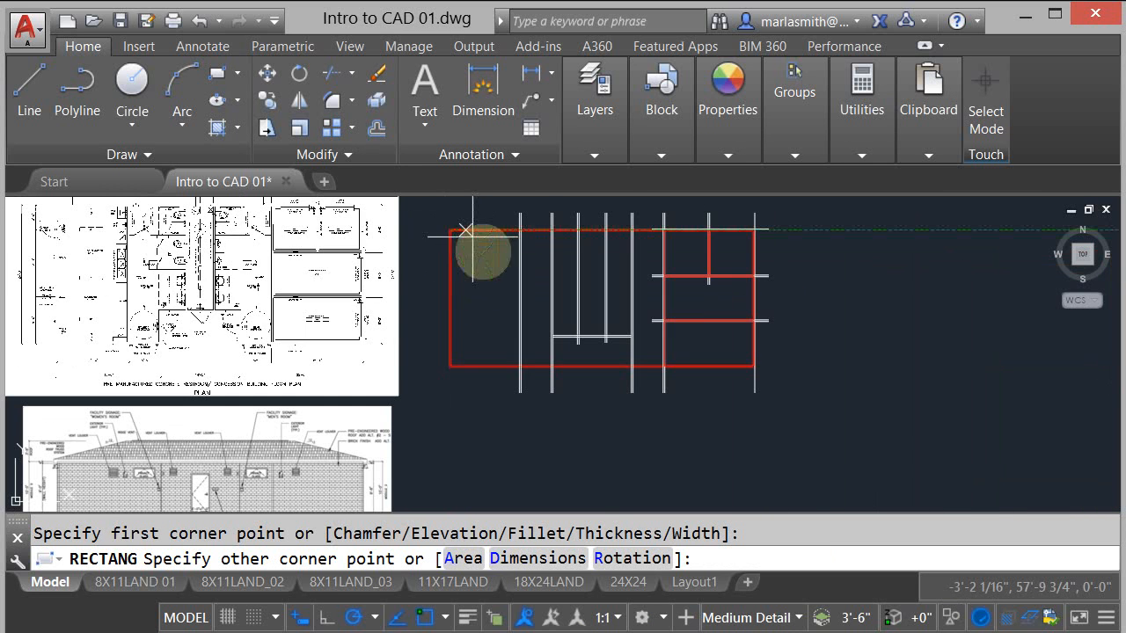
scroll(478, 243, up, 2)
scroll(520, 372, up, 1)
scroll(510, 342, up, 1)
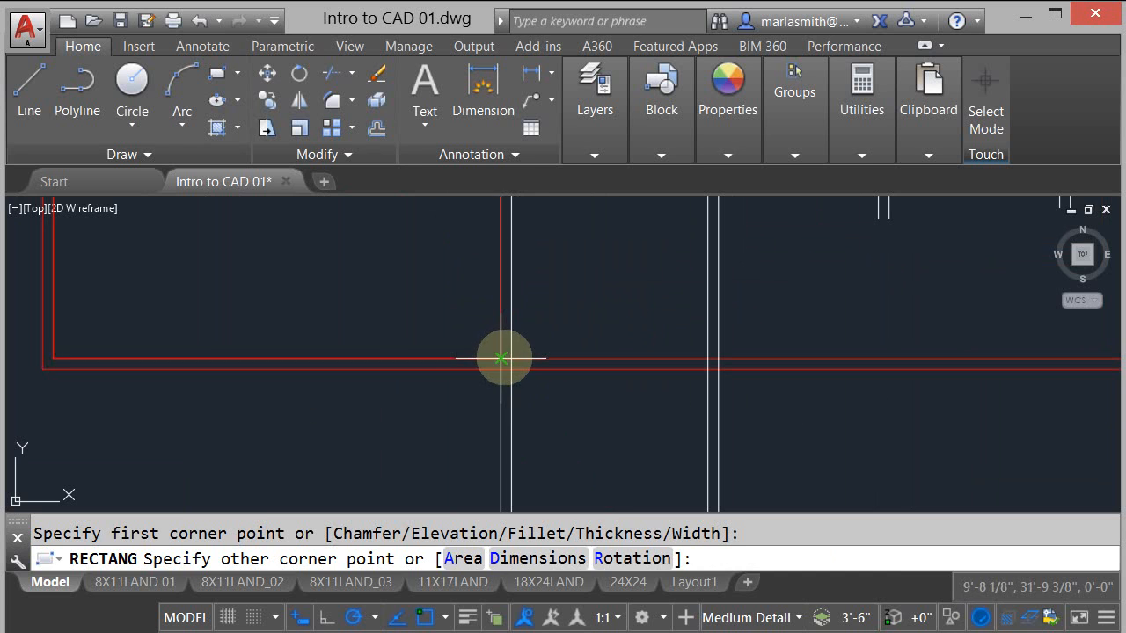
click(477, 344)
scroll(476, 346, down, 1)
middle_drag(625, 370, 594, 490)
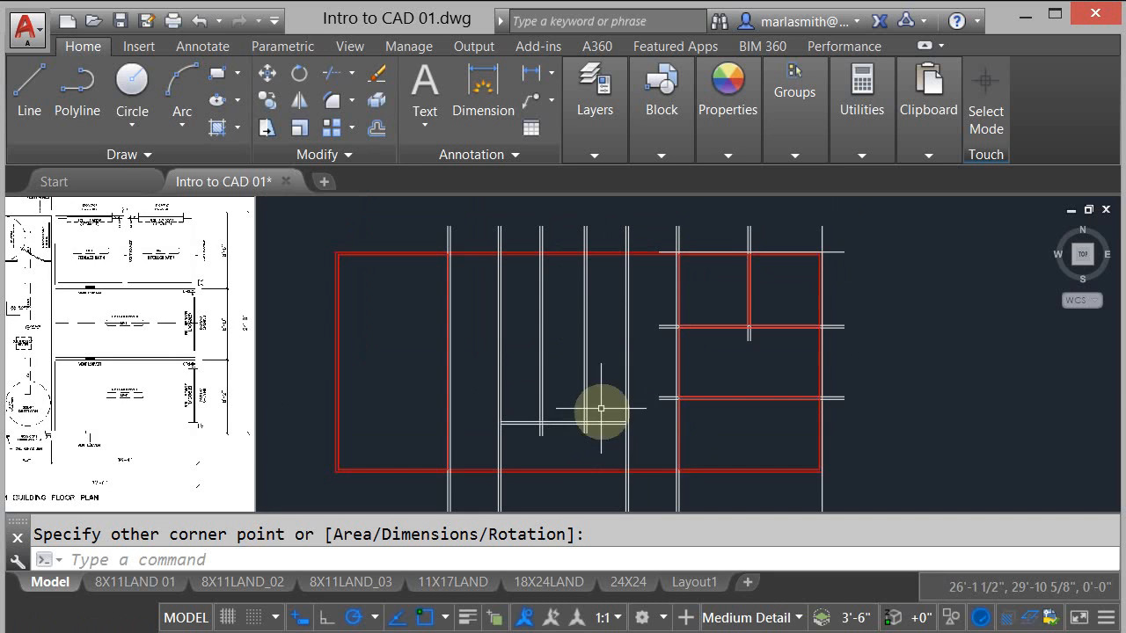
- Start a polyline at the lower exterior wall's inner line and run it up the left face of the east rooms' wall to the upper wall
mouse_move(633, 385)
middle_down()
mouse_move(622, 329)
mouse_move(618, 373)
middle_up()
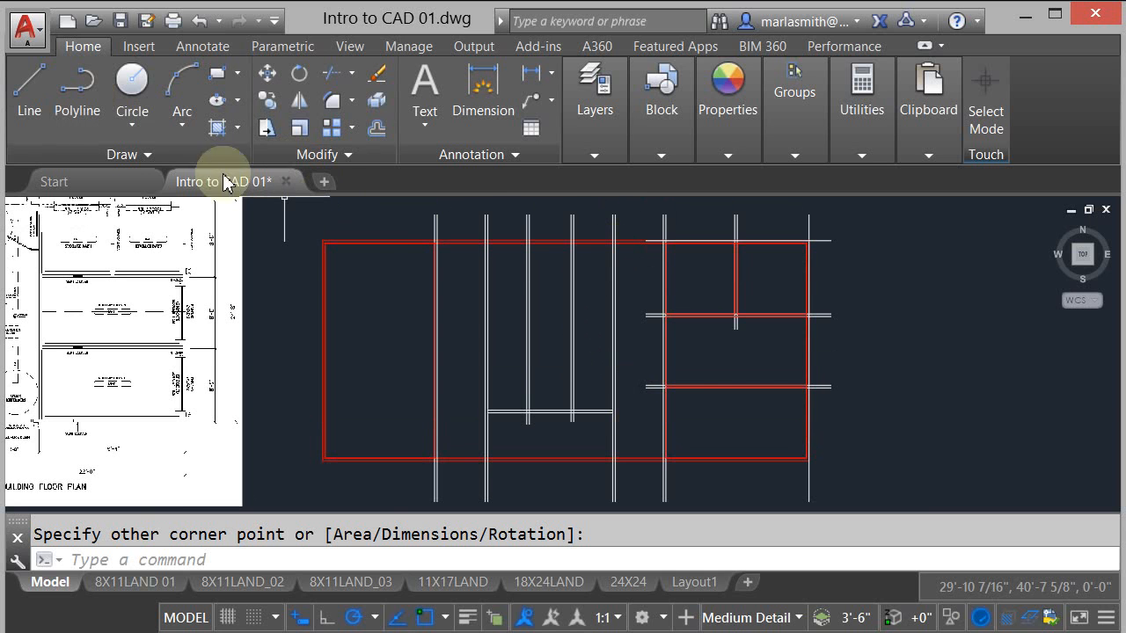
click(74, 104)
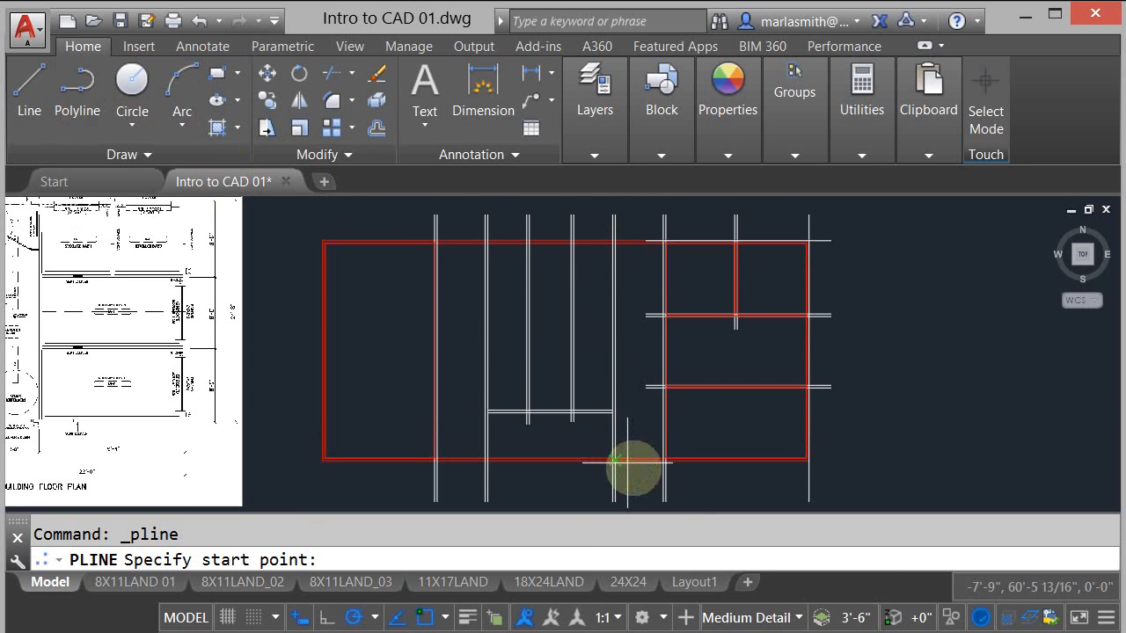
scroll(666, 450, up, 4)
scroll(673, 472, up, 2)
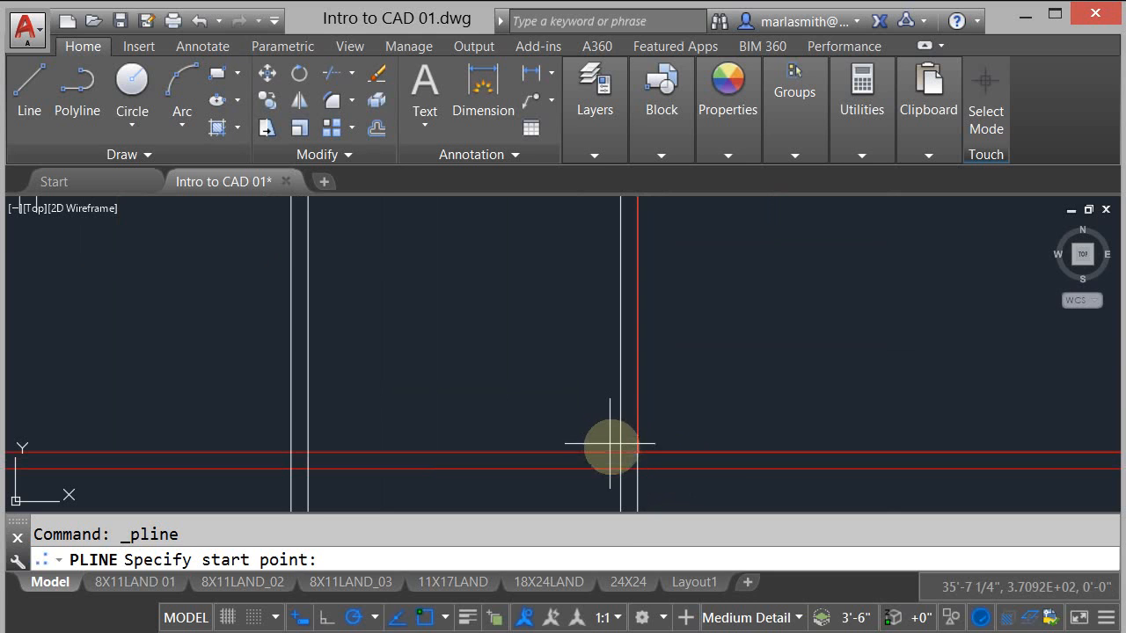
click(621, 451)
scroll(540, 490, down, 2)
middle_drag(540, 490, 591, 490)
scroll(593, 352, up, 2)
scroll(575, 347, up, 1)
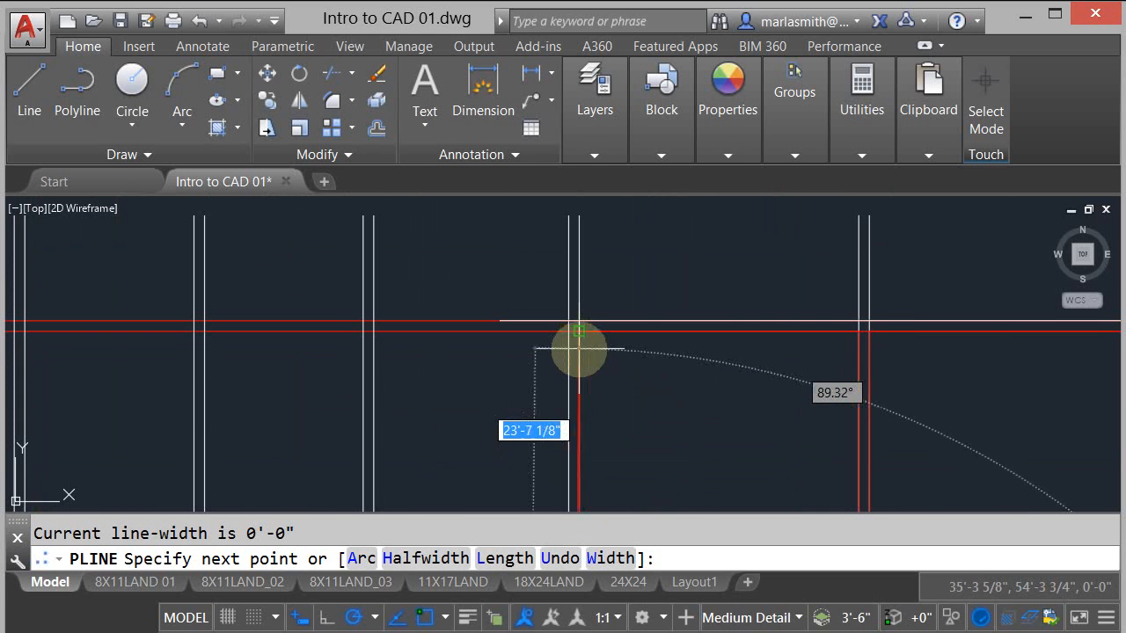
click(570, 329)
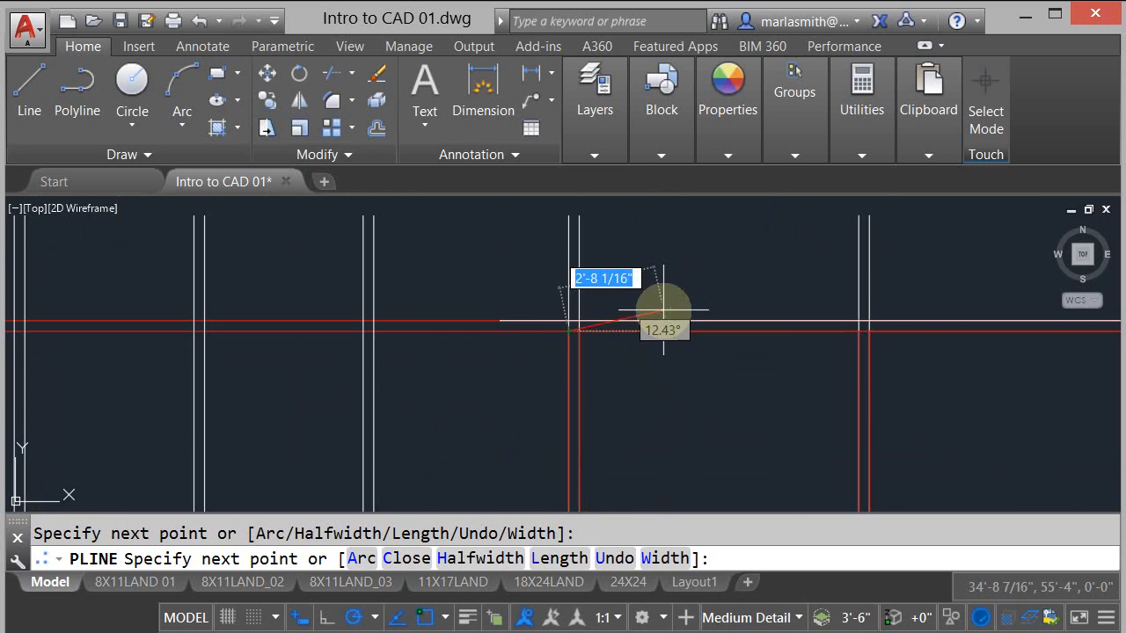
- Continue the polyline west along the upper wall's inner line to the second wall's right face, then down to the short cross wall
scroll(660, 316, down, 2)
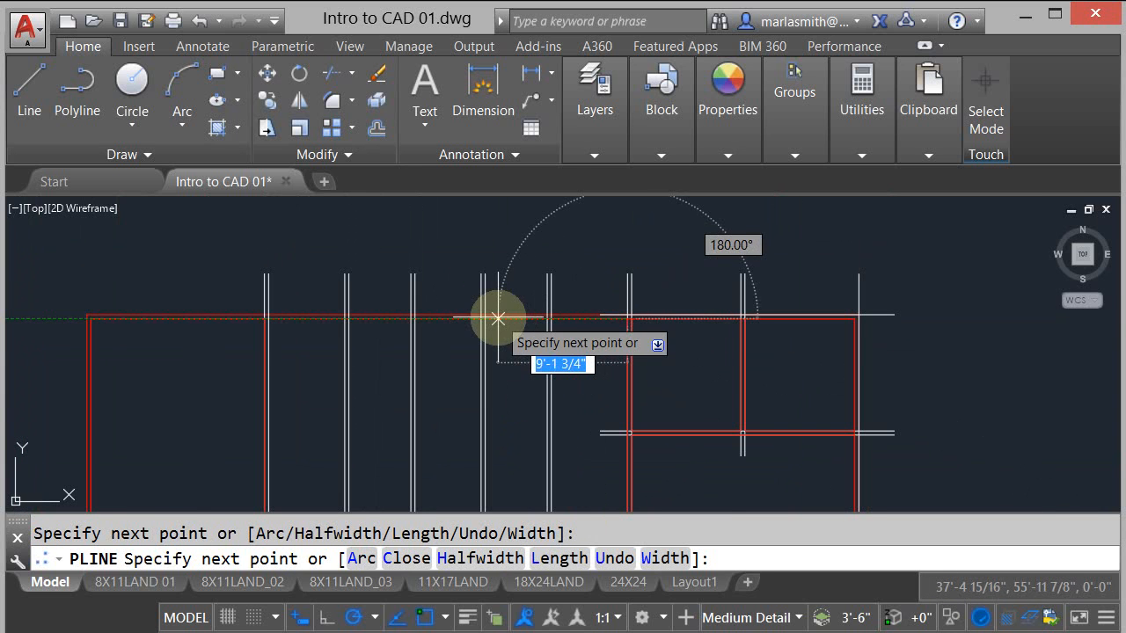
scroll(486, 318, up, 4)
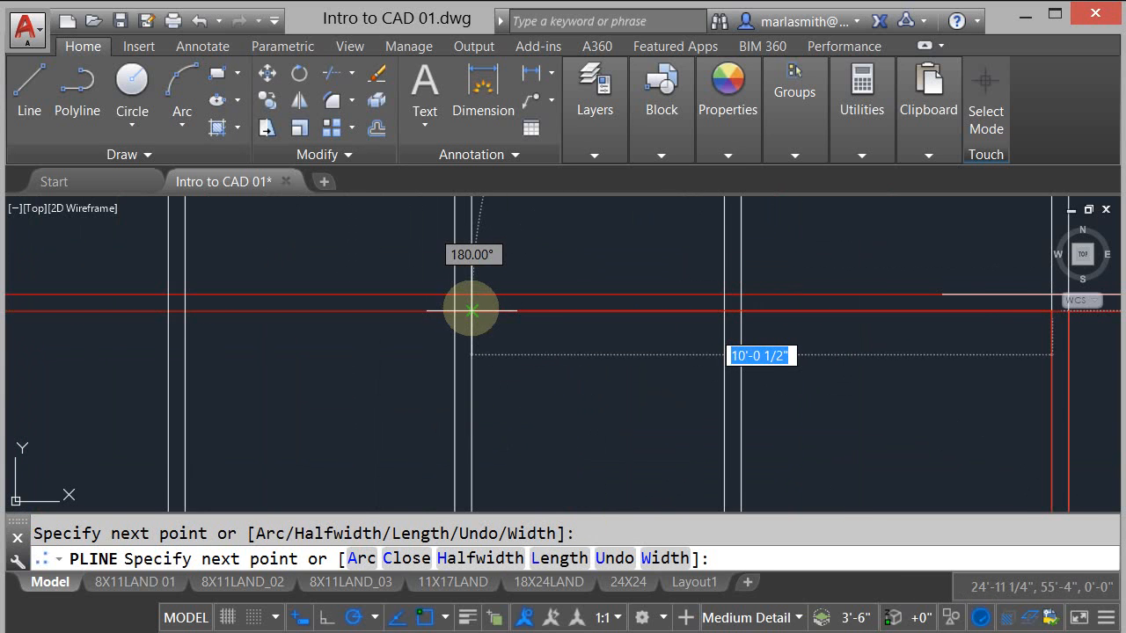
click(473, 310)
scroll(488, 228, down, 4)
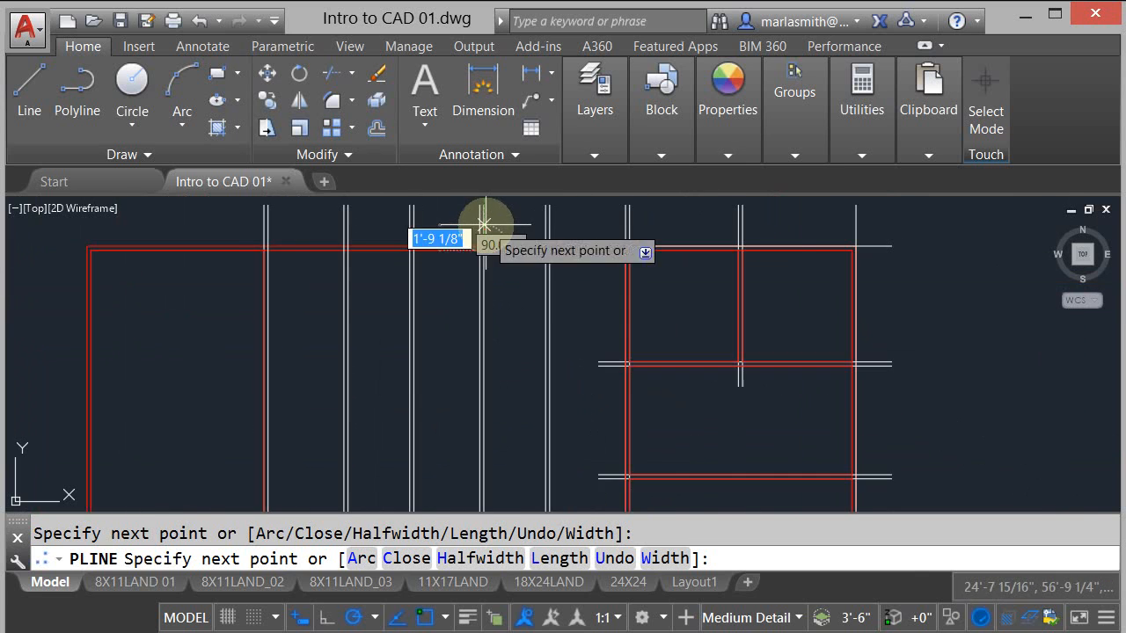
scroll(502, 402, up, 4)
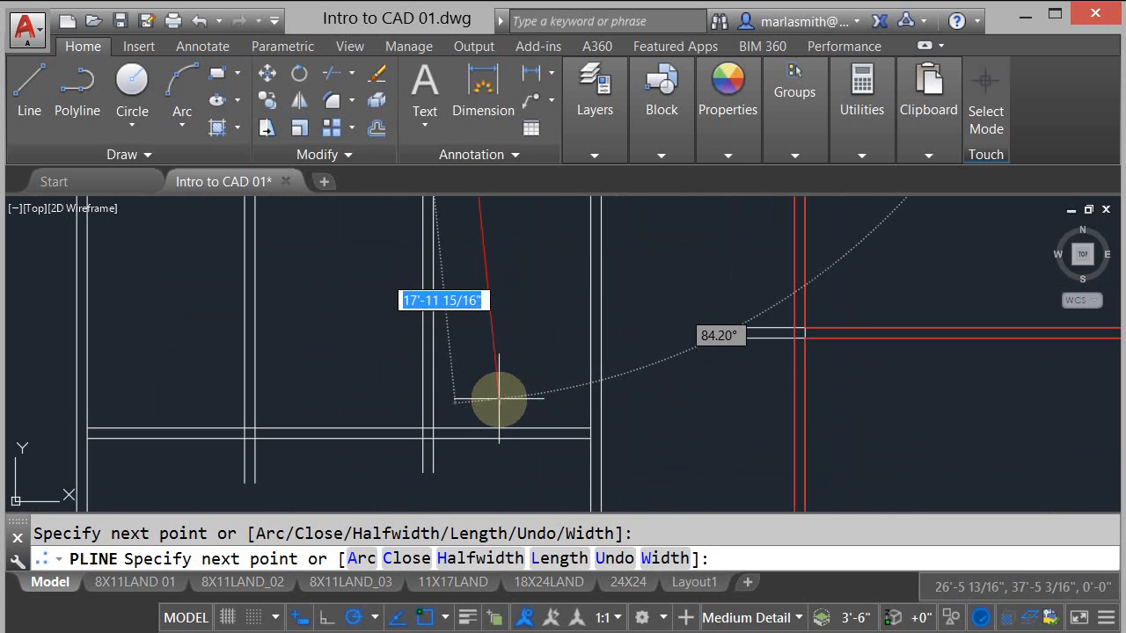
click(432, 428)
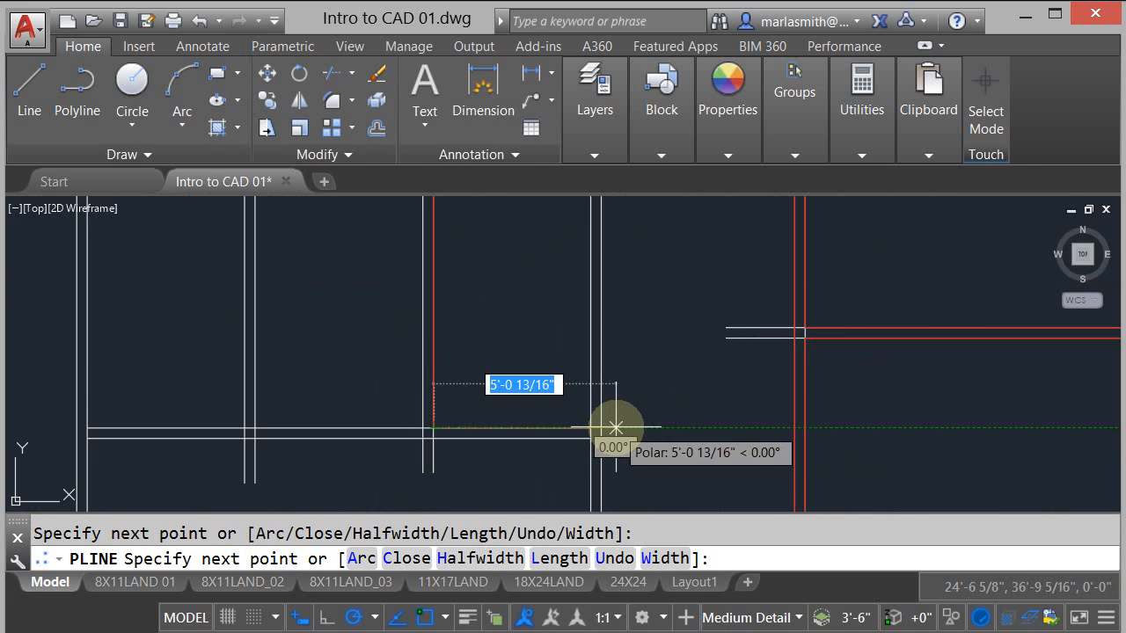
- Run the polyline east past the adjacent wall, down its right face to the lower exterior wall, and back to the start point to finish
scroll(625, 428, up, 4)
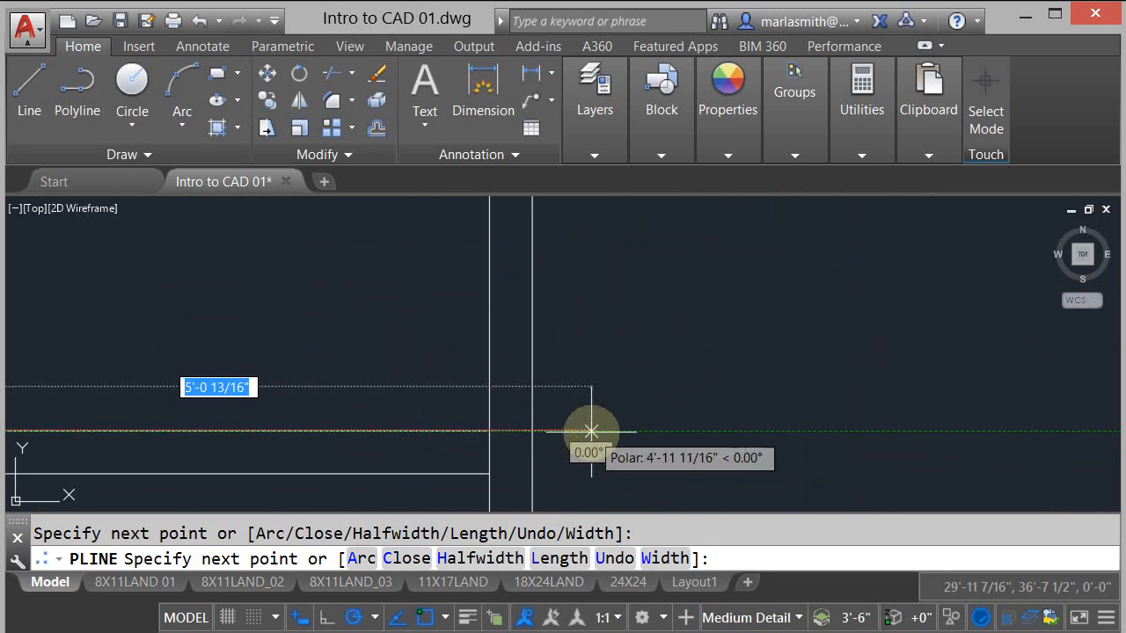
click(532, 431)
scroll(535, 297, down, 4)
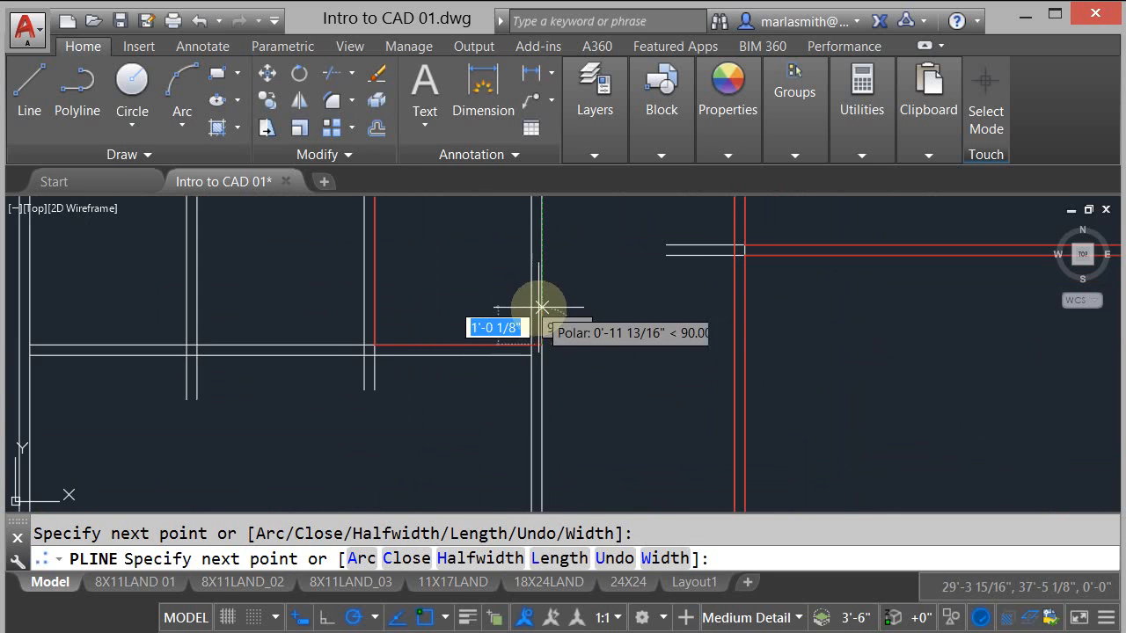
scroll(587, 418, up, 1)
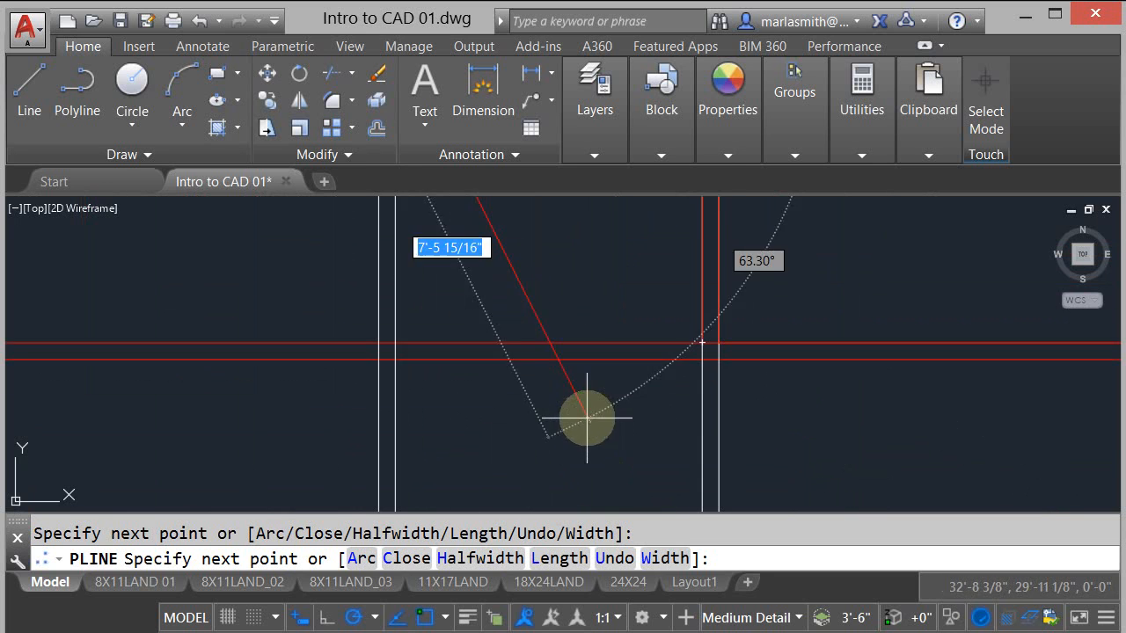
click(396, 343)
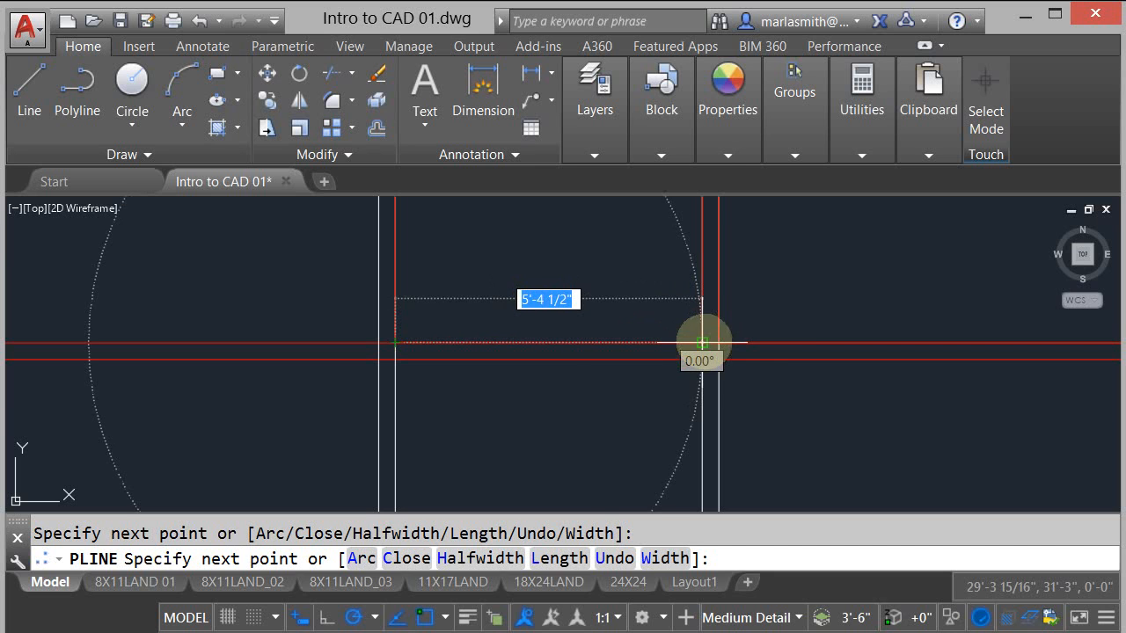
click(702, 343)
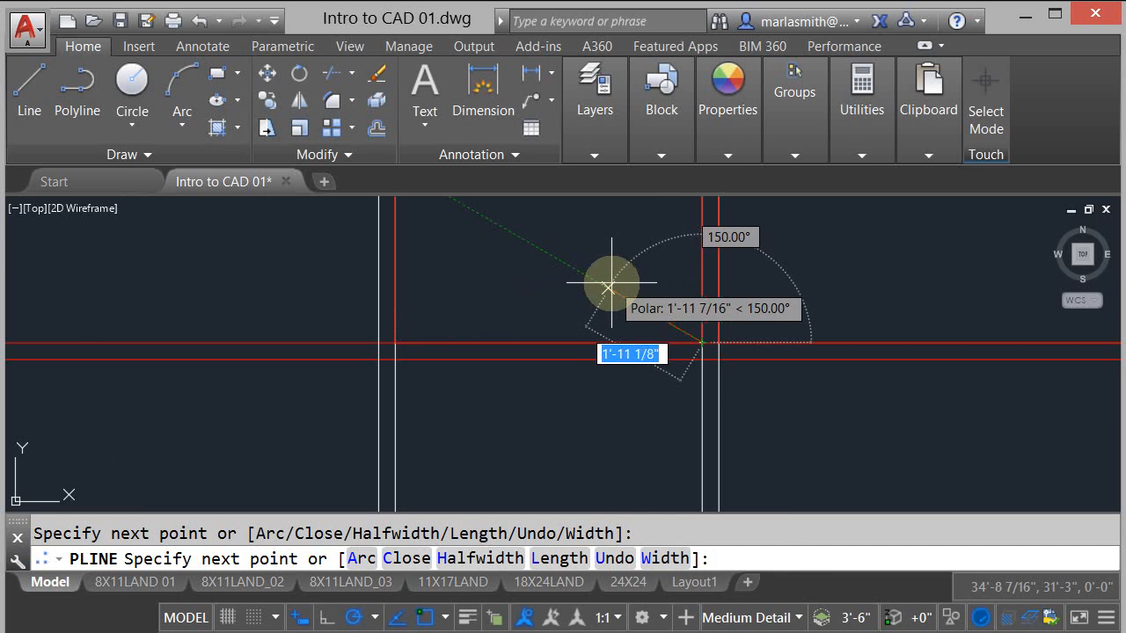
right_click(607, 287)
click(647, 296)
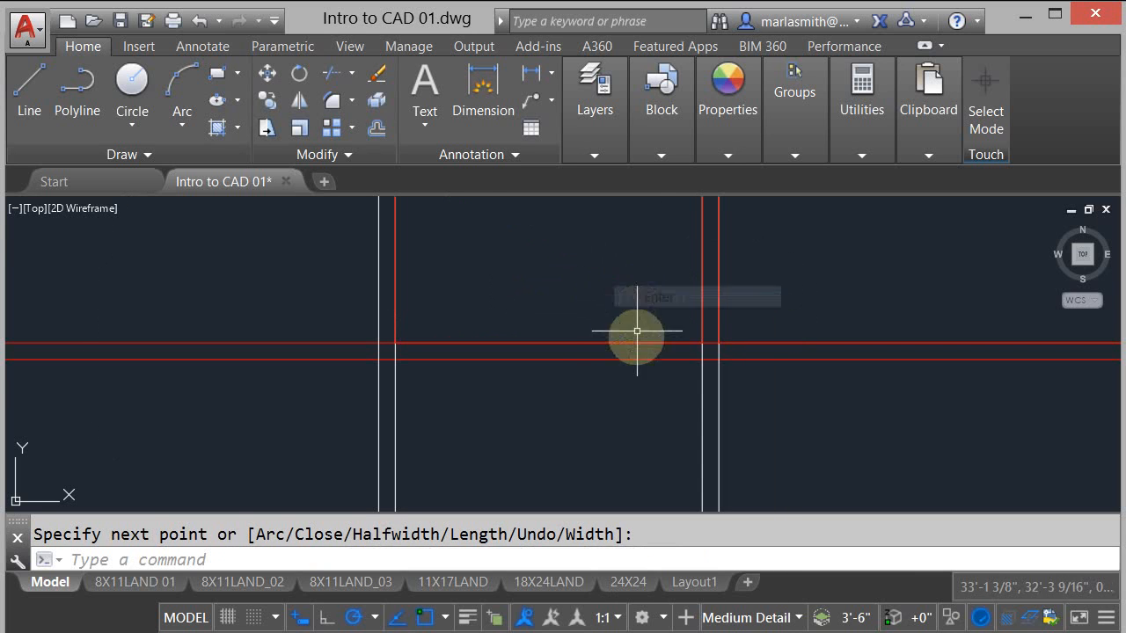
- Draw a rectangle for the central room between the two middle walls, from the upper exterior wall's inner line to the cross wall's upper line
scroll(642, 370, down, 4)
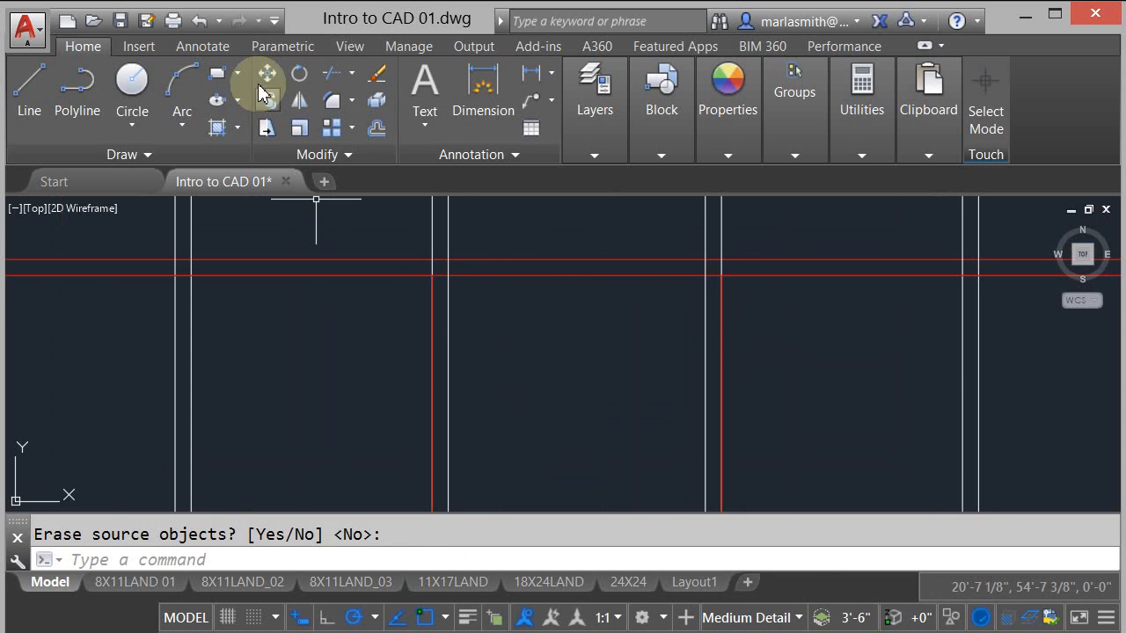
click(217, 74)
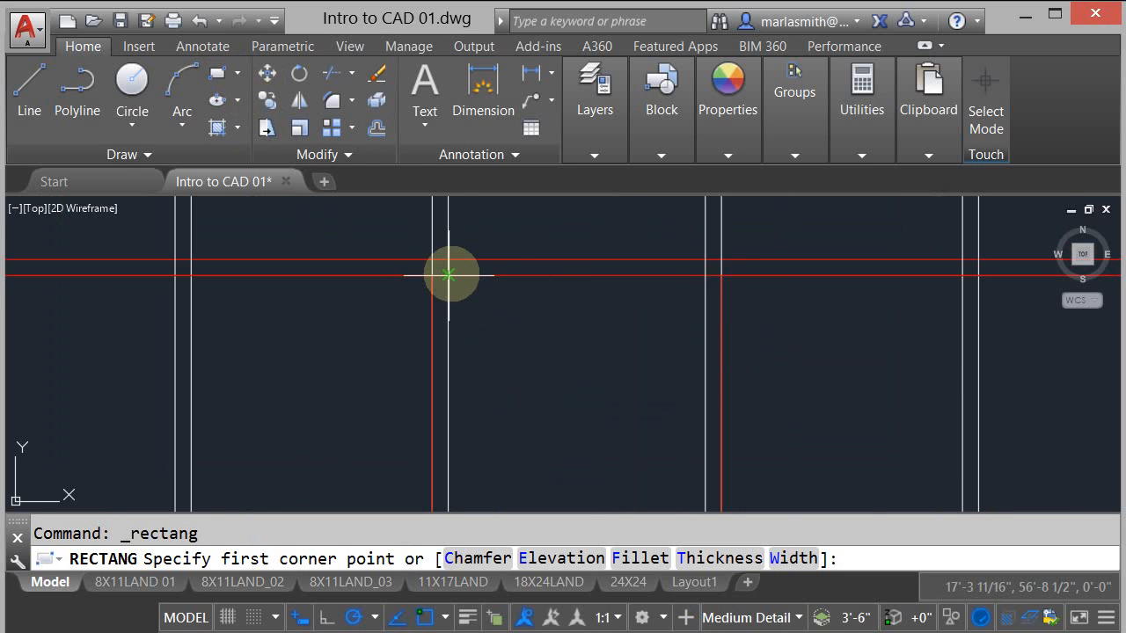
click(449, 275)
scroll(458, 242, down, 3)
scroll(487, 412, up, 3)
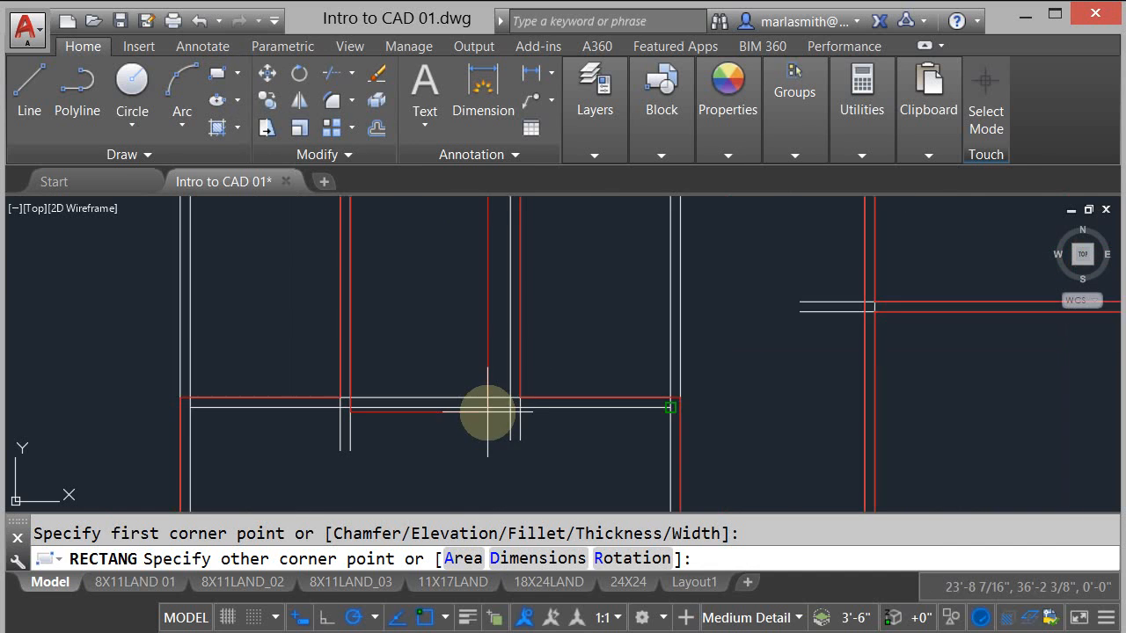
scroll(488, 410, up, 2)
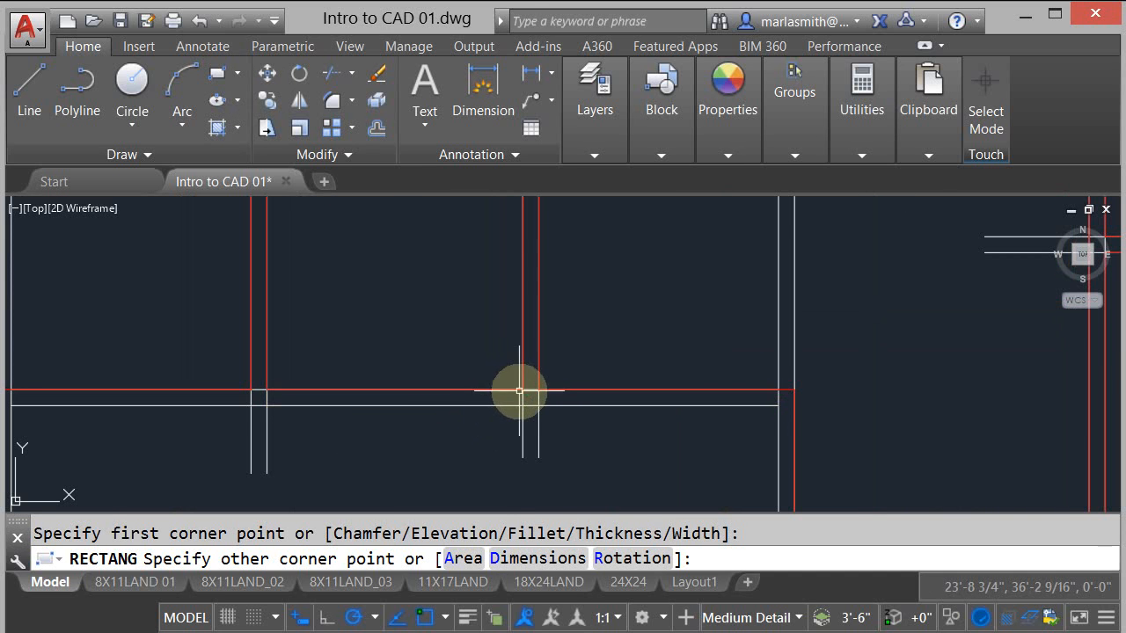
click(519, 391)
scroll(476, 299, down, 3)
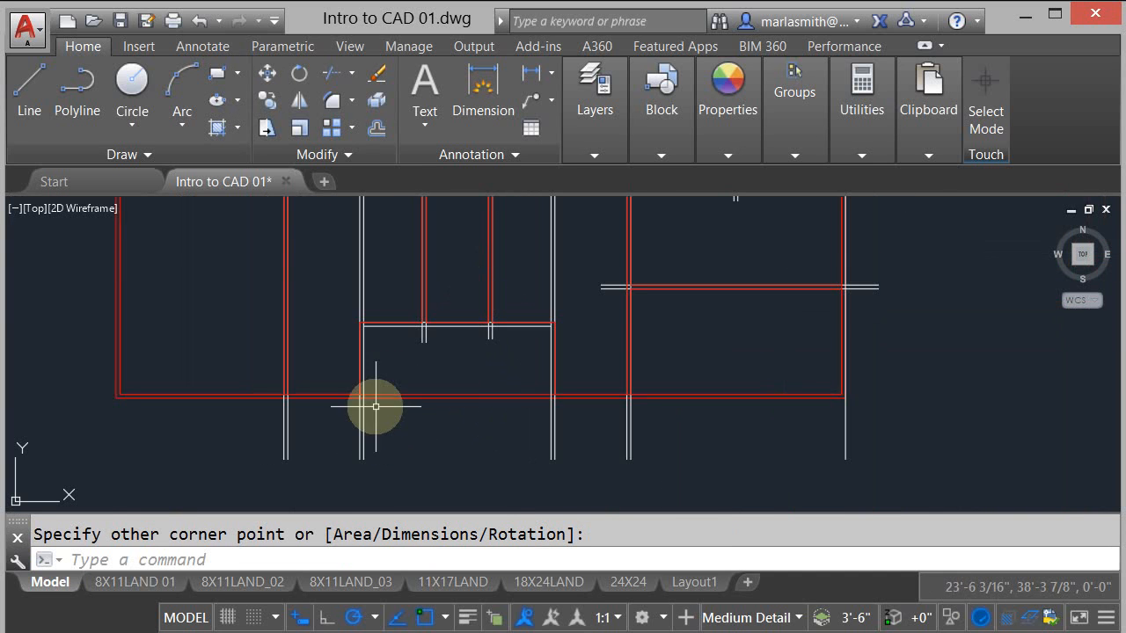
- Draw a polyline along the inner faces of the recess below the cross wall, starting and ending at the lower exterior wall's outer line
scroll(370, 401, up, 2)
middle_drag(354, 391, 334, 446)
click(78, 88)
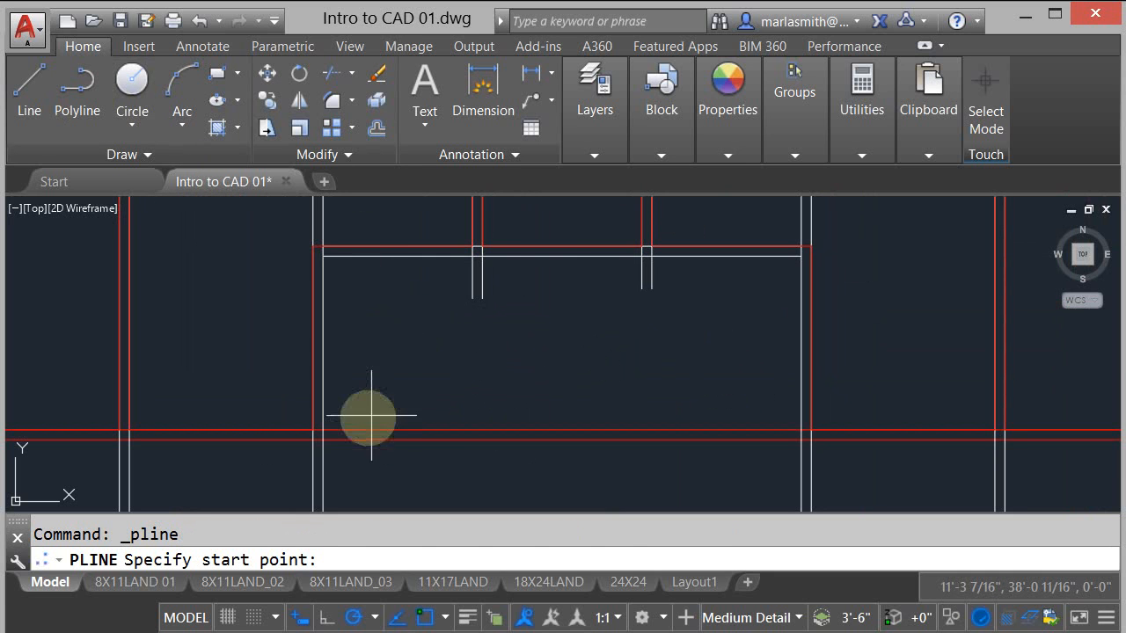
click(323, 438)
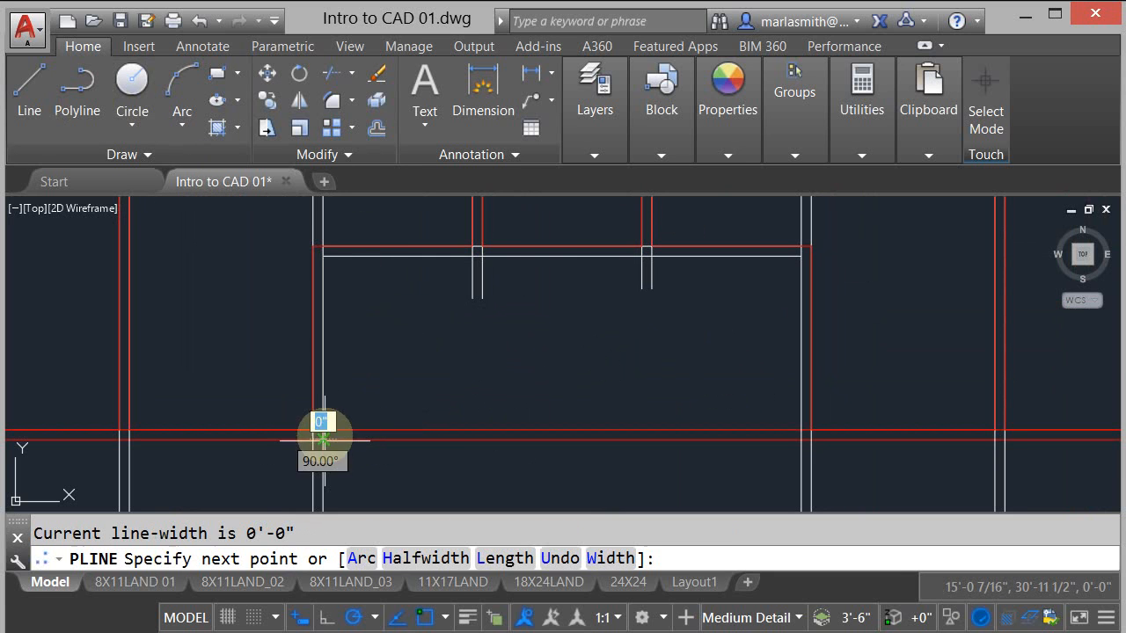
click(322, 255)
right_click(548, 307)
click(593, 324)
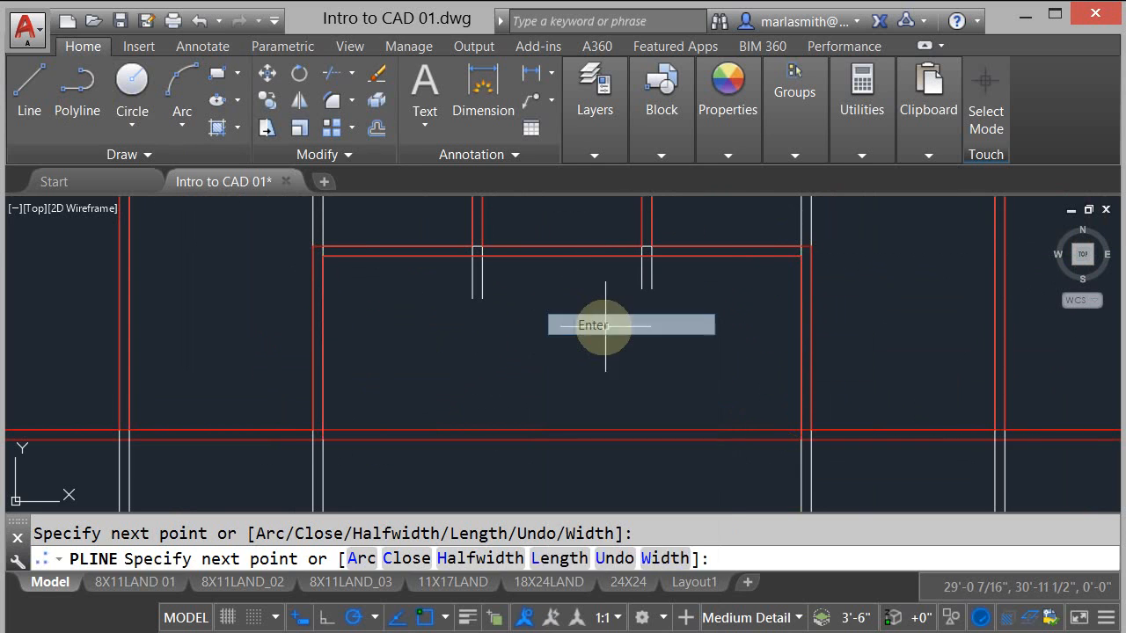
- Erase the vertical construction lines that extend beyond the upper exterior wall, using a crossing selection above the plan
scroll(548, 327, down, 4)
scroll(543, 339, down, 2)
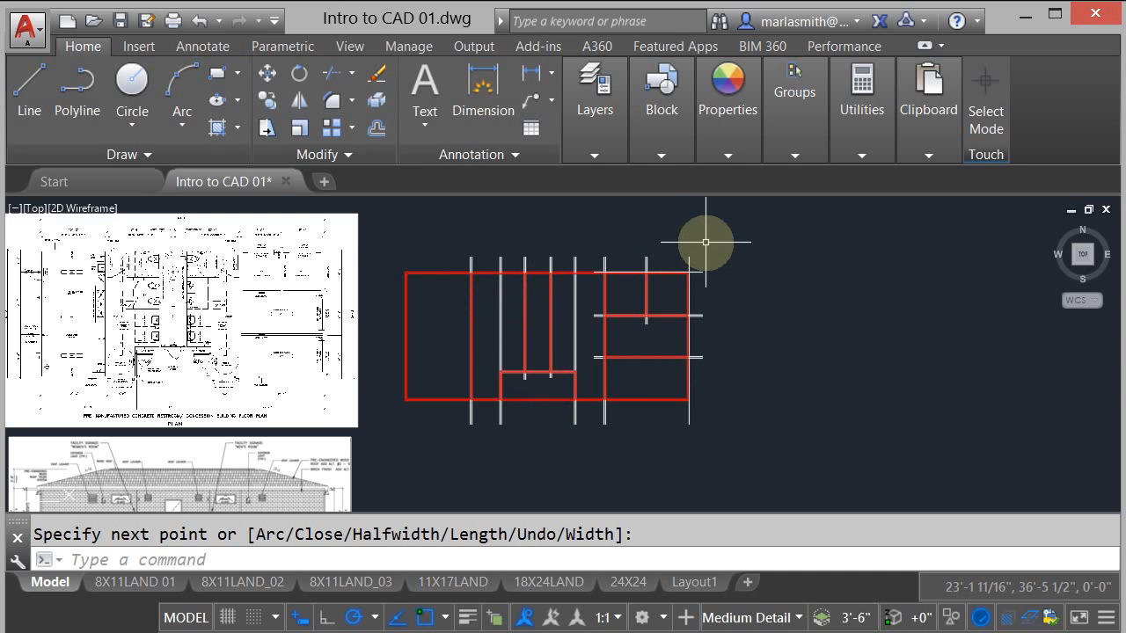
click(376, 74)
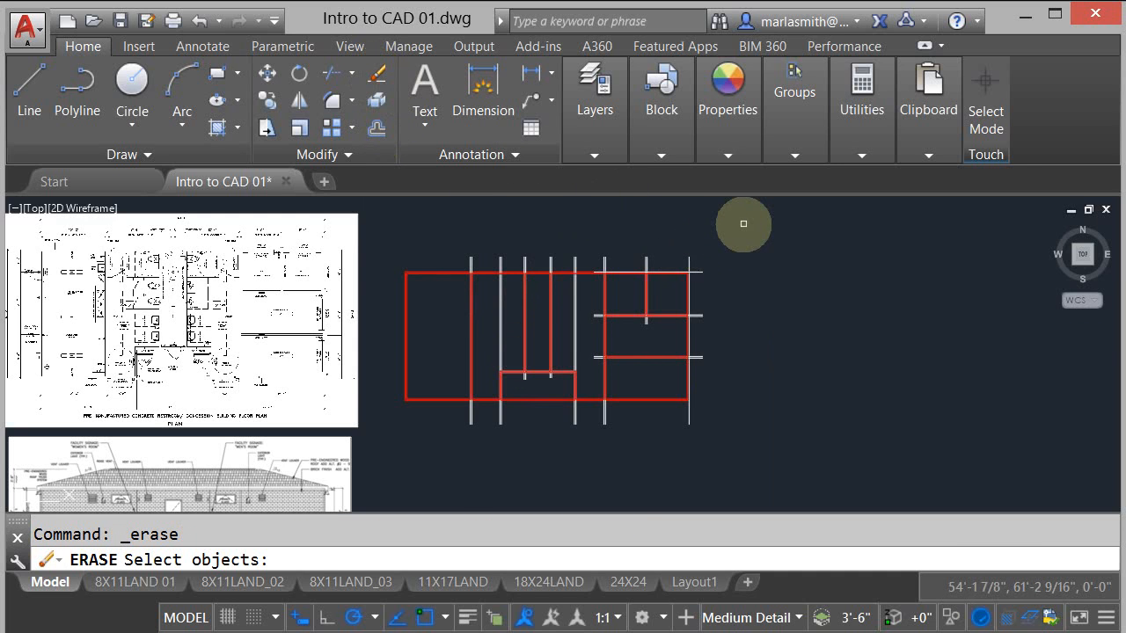
click(734, 222)
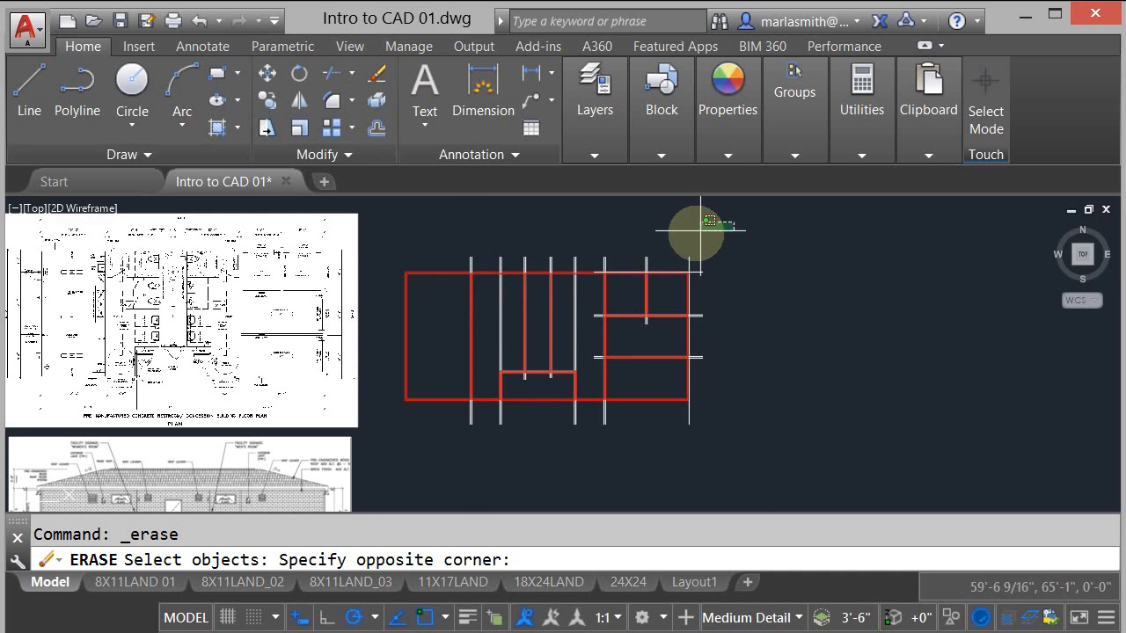
click(436, 263)
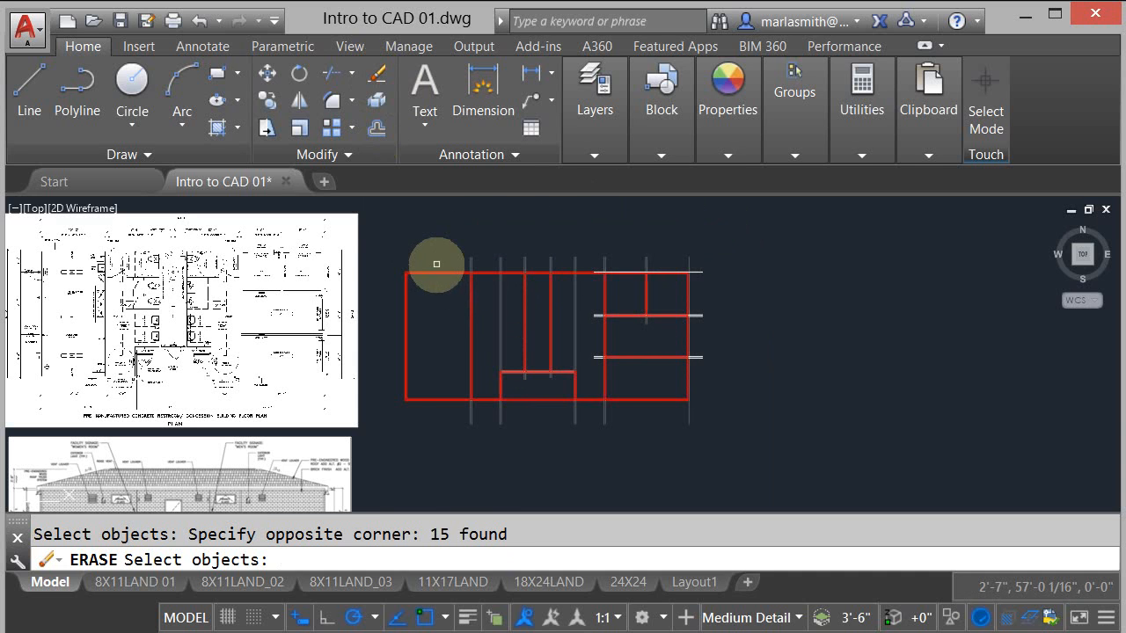
key(Return)
- Erase the horizontal construction lines that extend past the east exterior wall
right_click(743, 278)
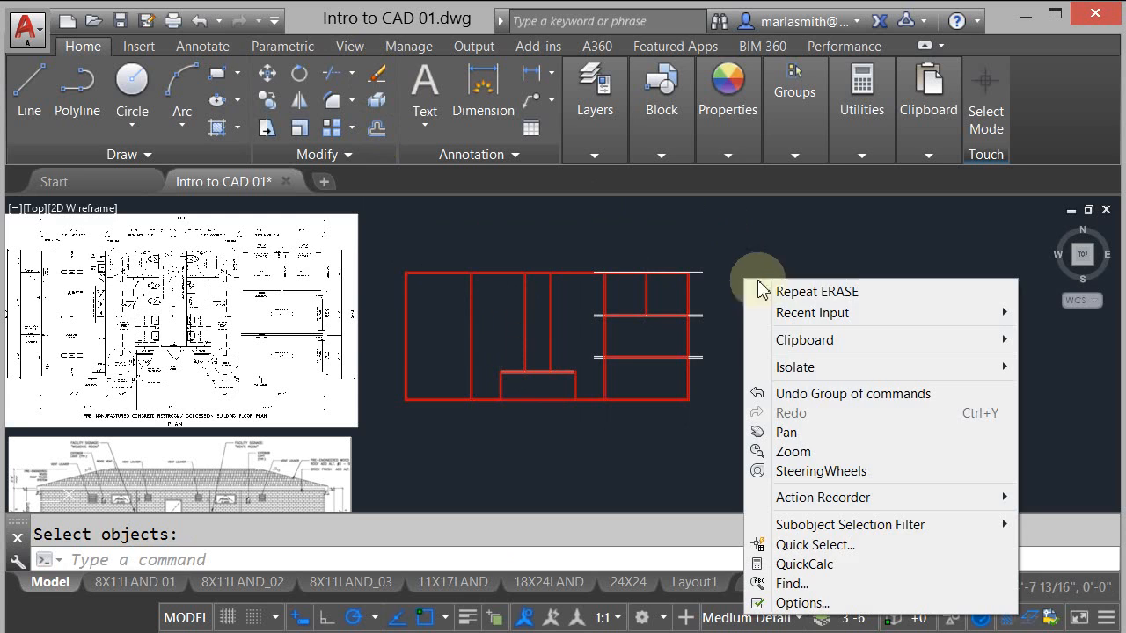
click(749, 287)
click(750, 267)
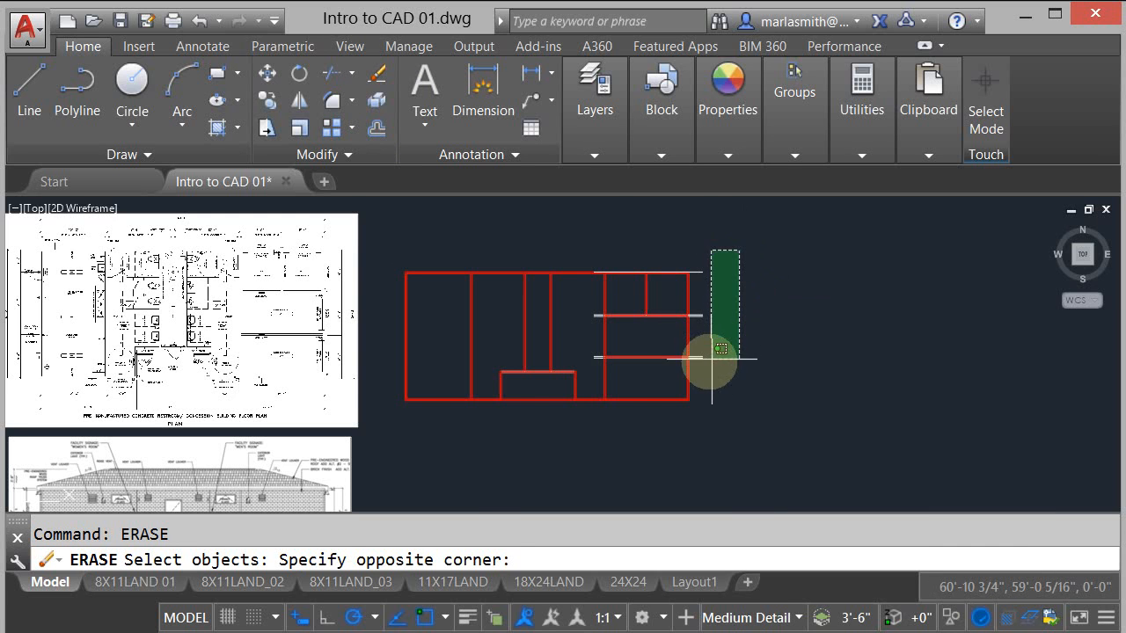
click(699, 387)
key(Return)
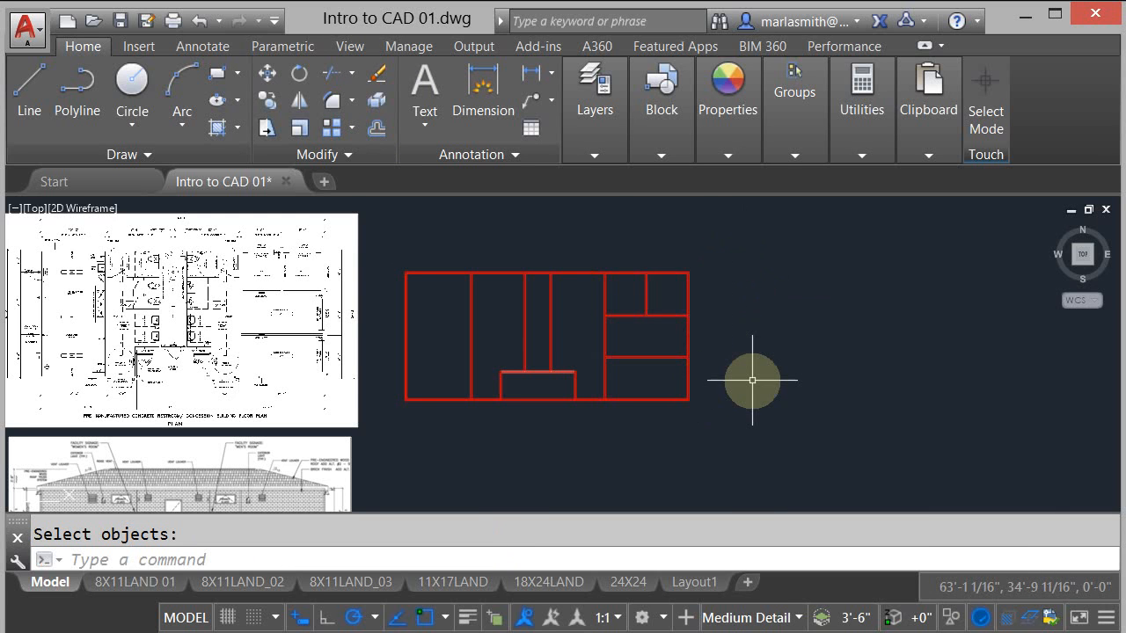
- Erase the leftover white line where the west central wall meets the cross wall
scroll(596, 330, up, 8)
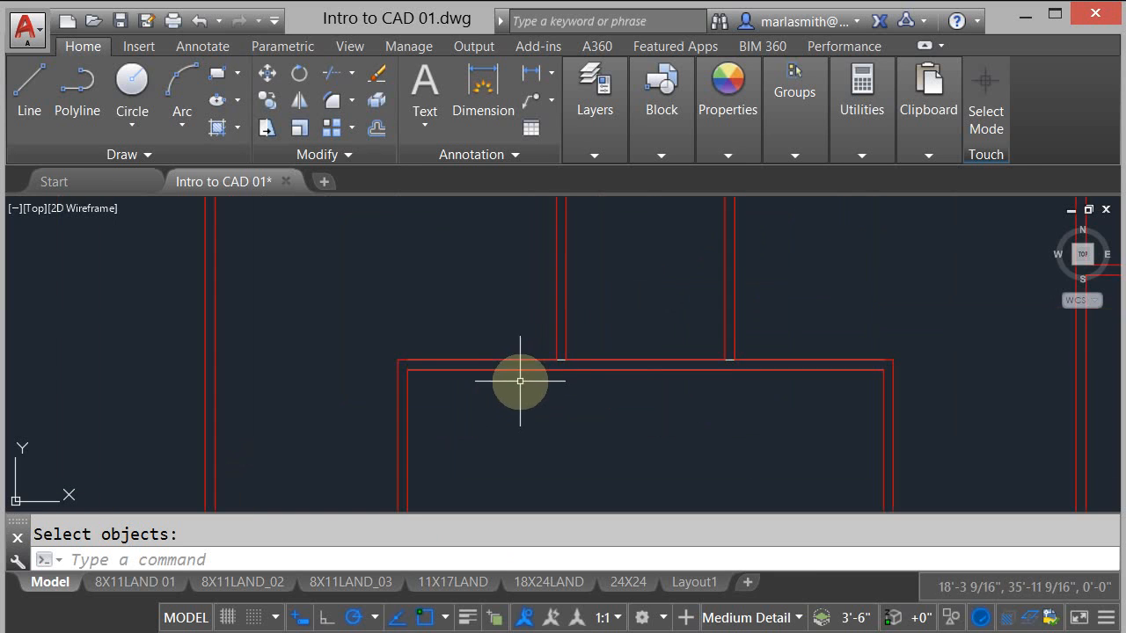
right_click(539, 365)
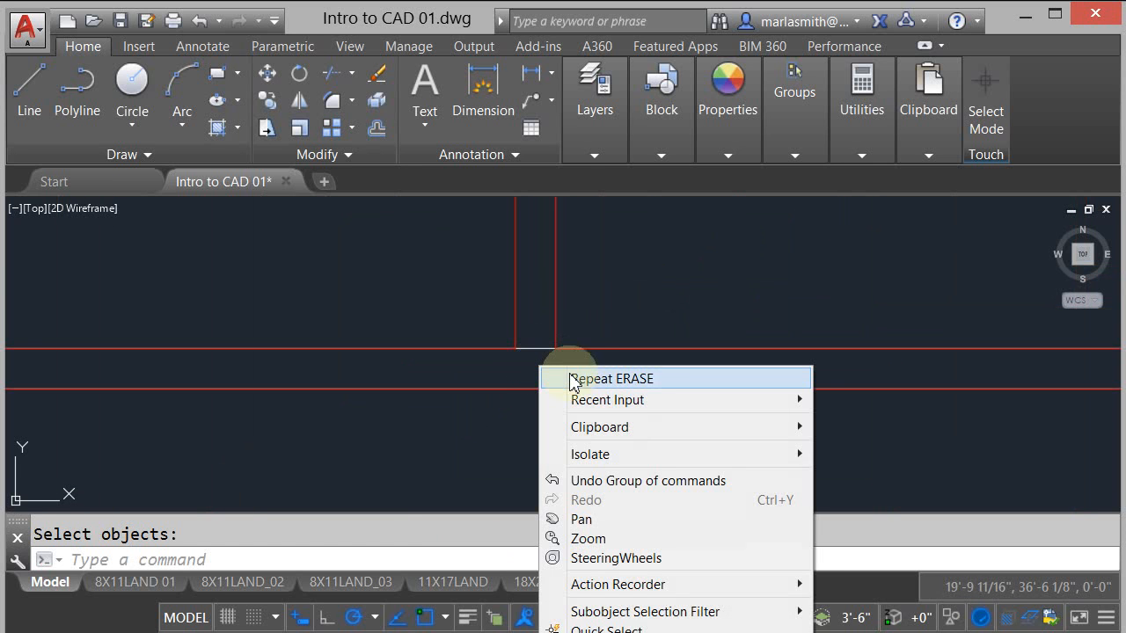
click(574, 379)
click(533, 352)
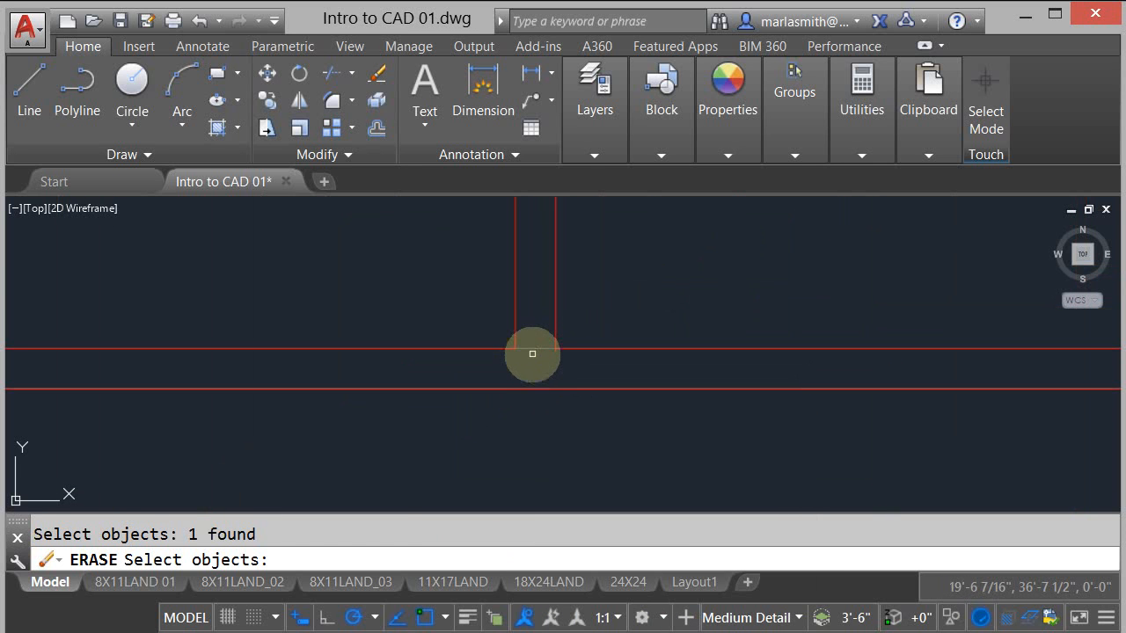
key(Return)
- Try to erase leftover lines along the upper exterior wall near the northeast corner with window selections
scroll(528, 365, down, 6)
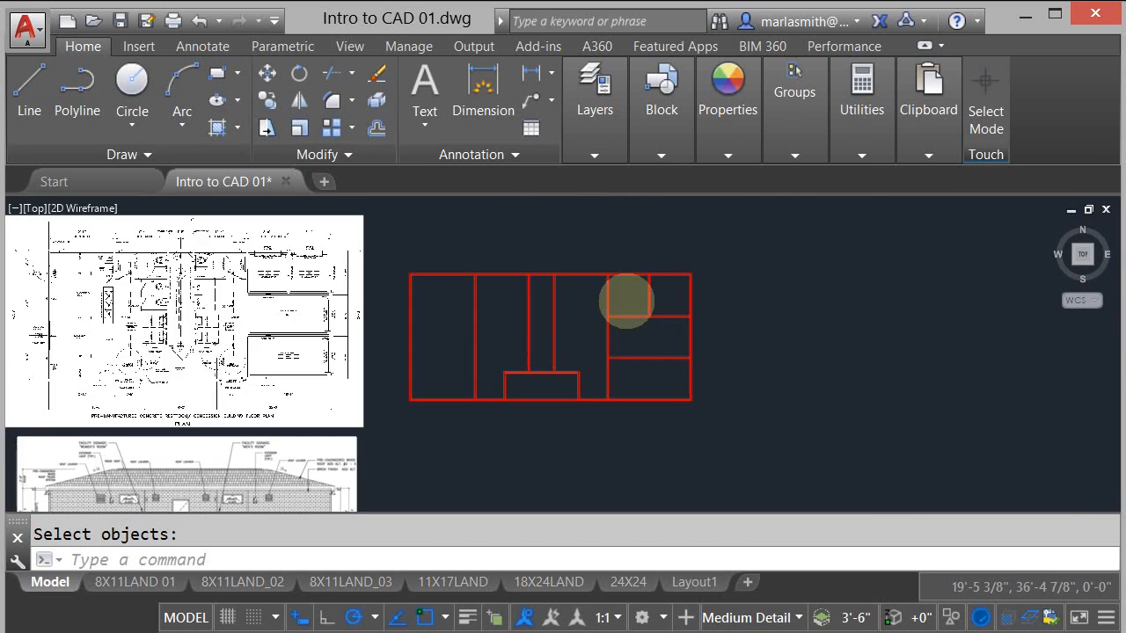
scroll(634, 281, up, 5)
scroll(621, 402, up, 5)
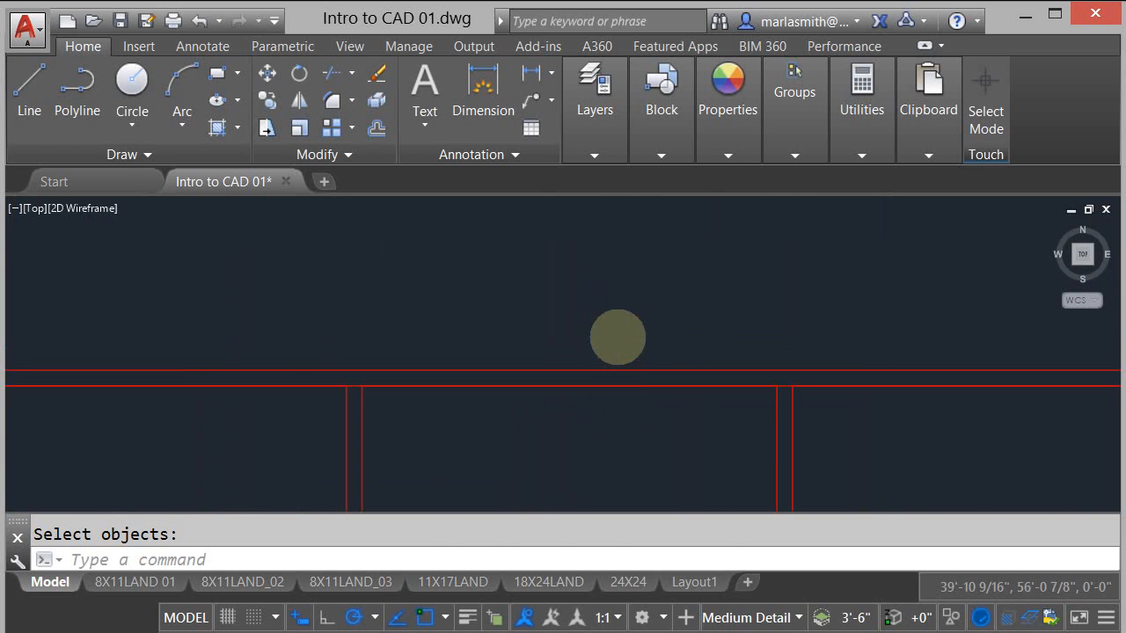
scroll(607, 334, down, 3)
key(Return)
click(575, 356)
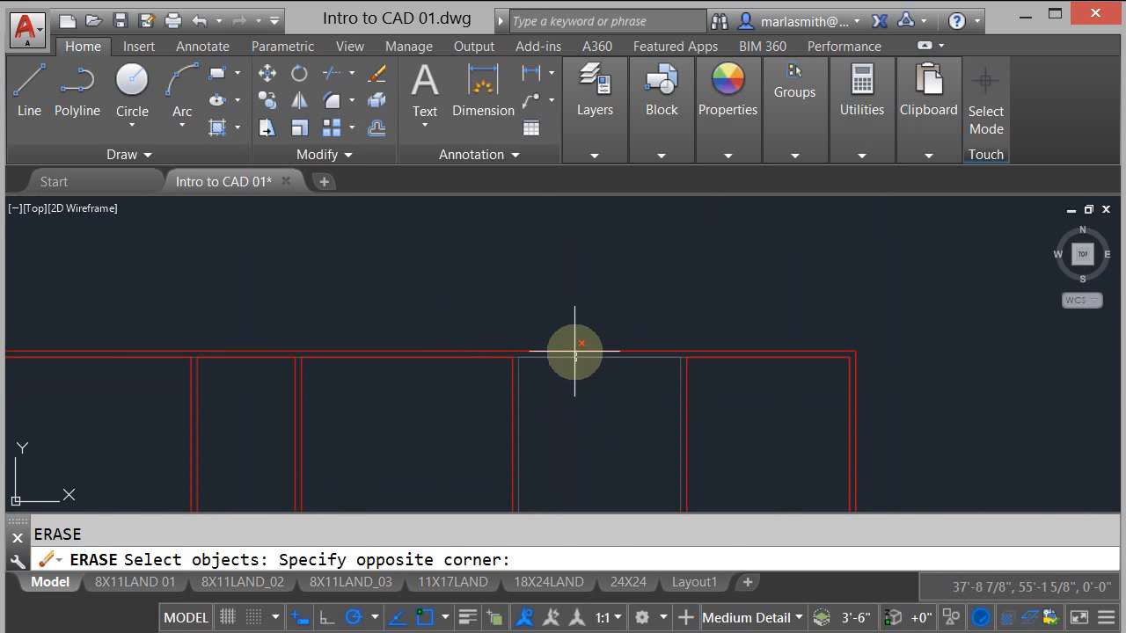
click(516, 316)
click(478, 312)
click(971, 437)
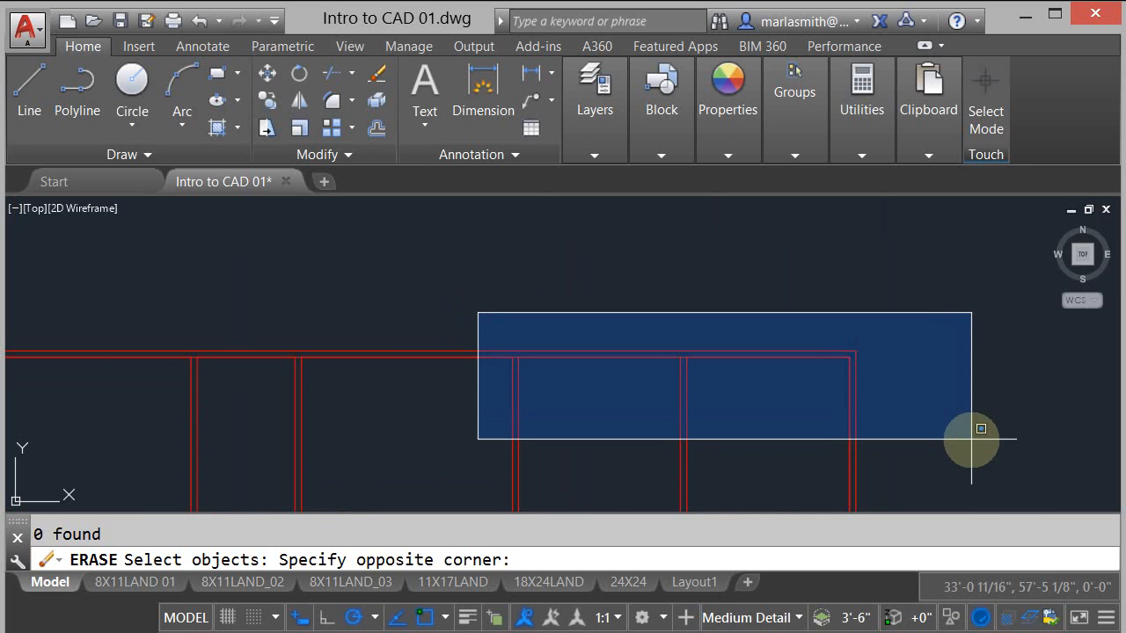
click(327, 275)
click(955, 422)
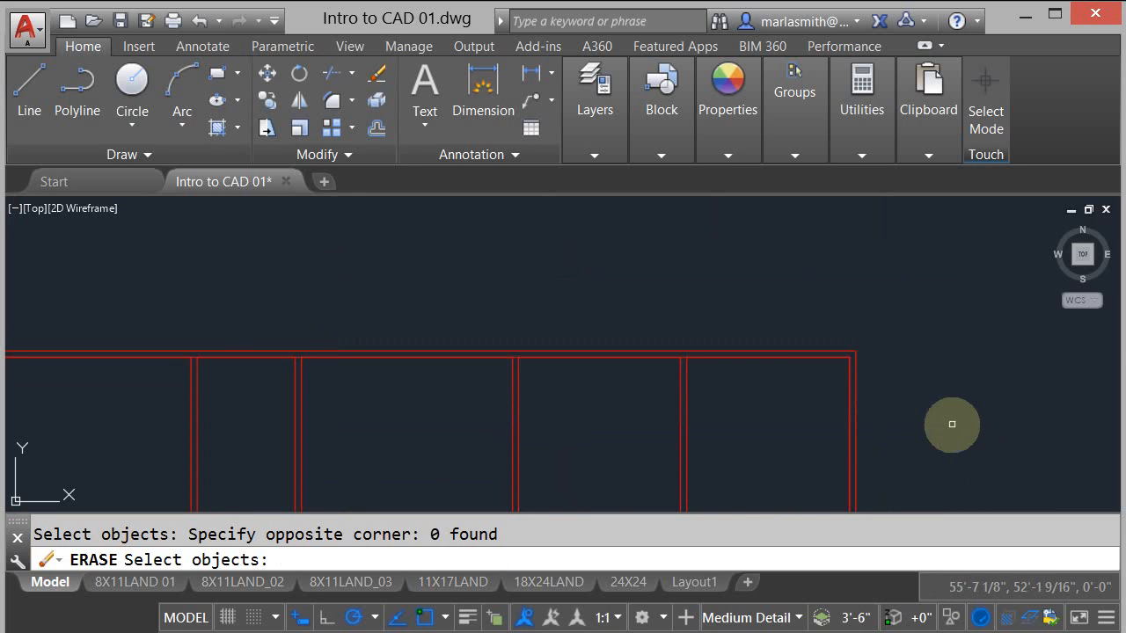
key(Return)
- Erase the line crossing the top of the wall between the two northeast rooms at the upper exterior wall
scroll(676, 355, up, 4)
scroll(697, 355, up, 3)
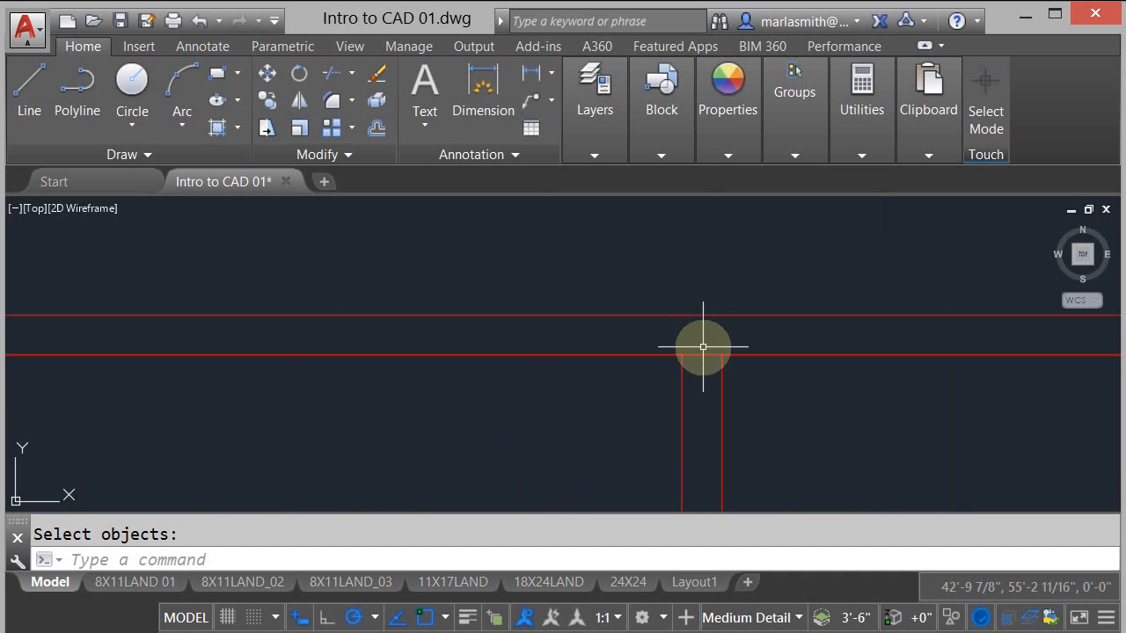
click(377, 73)
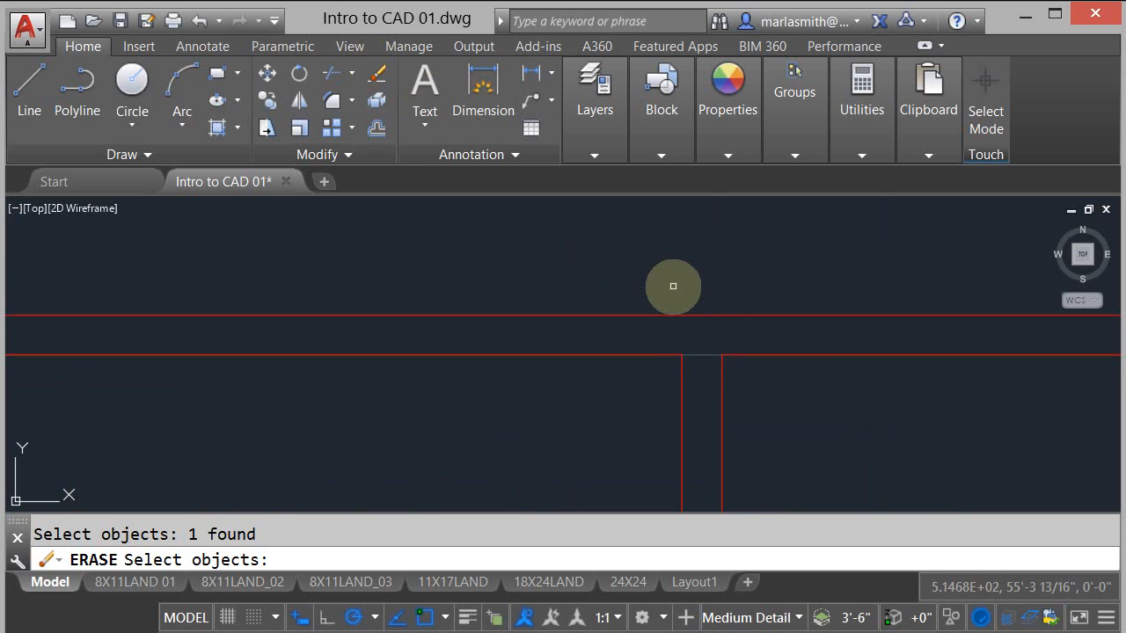
scroll(673, 285, down, 4)
key(Return)
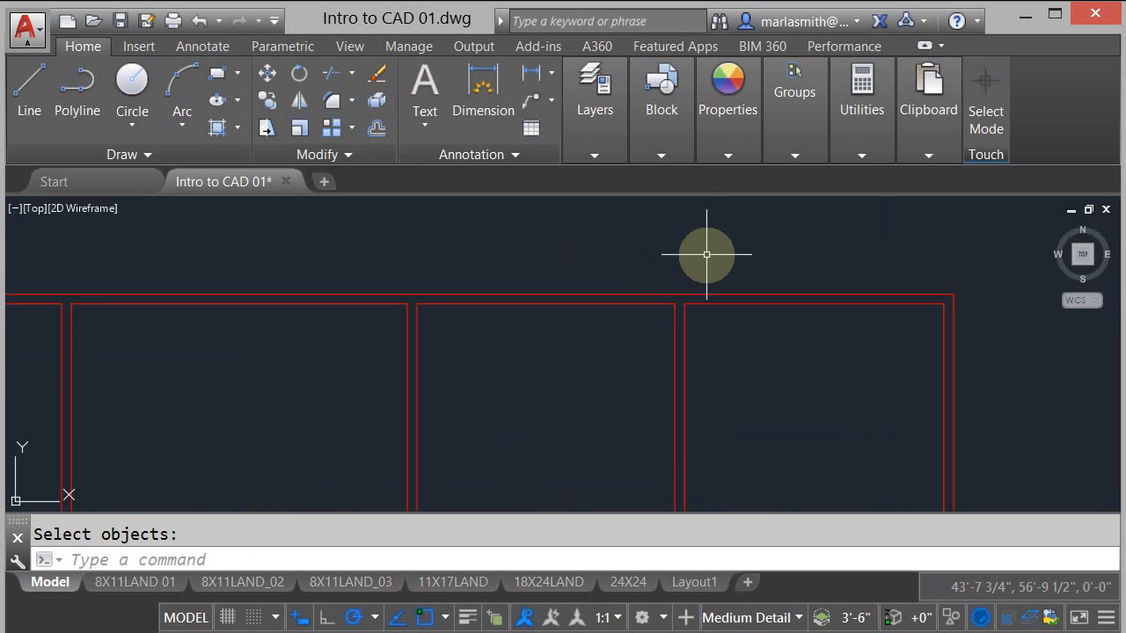
scroll(704, 255, down, 5)
scroll(501, 455, up, 5)
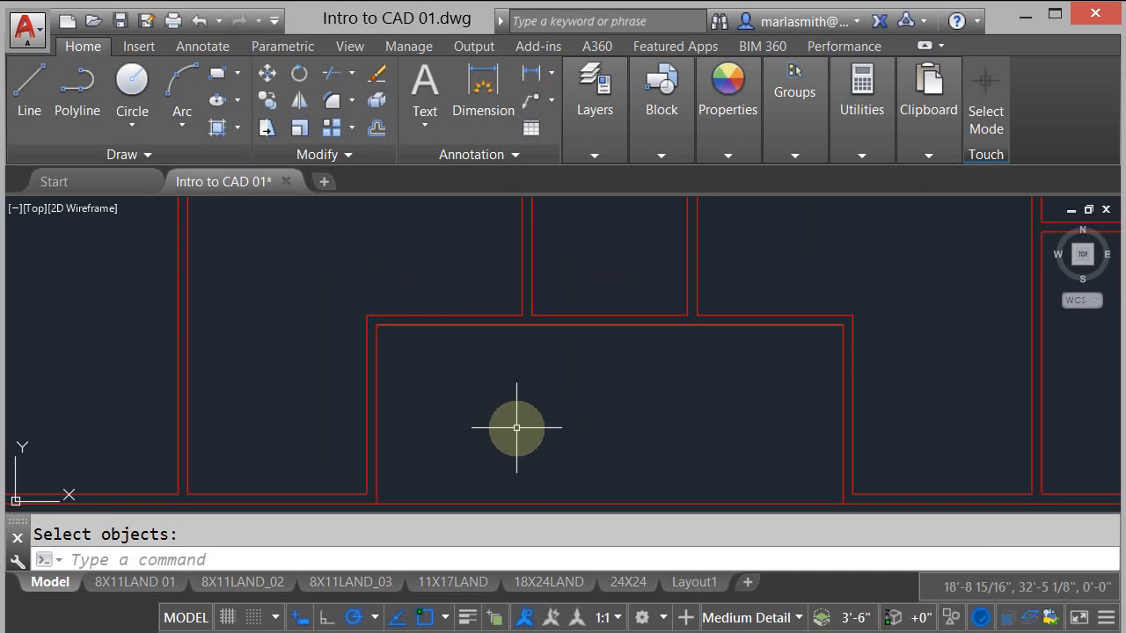
scroll(519, 426, down, 4)
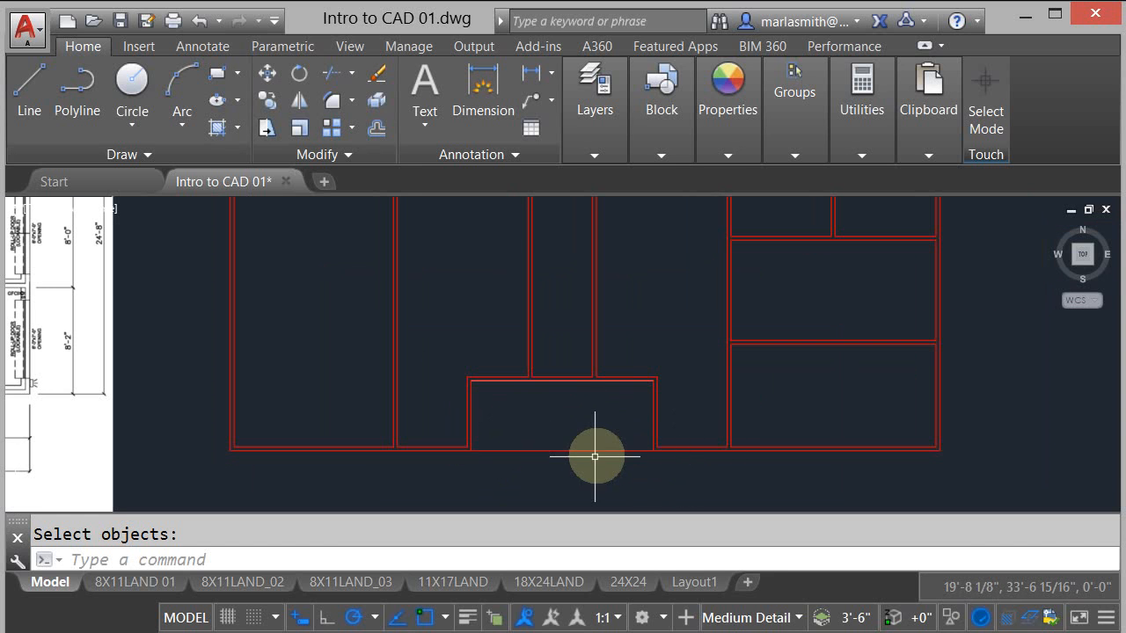
middle_drag(598, 487, 558, 432)
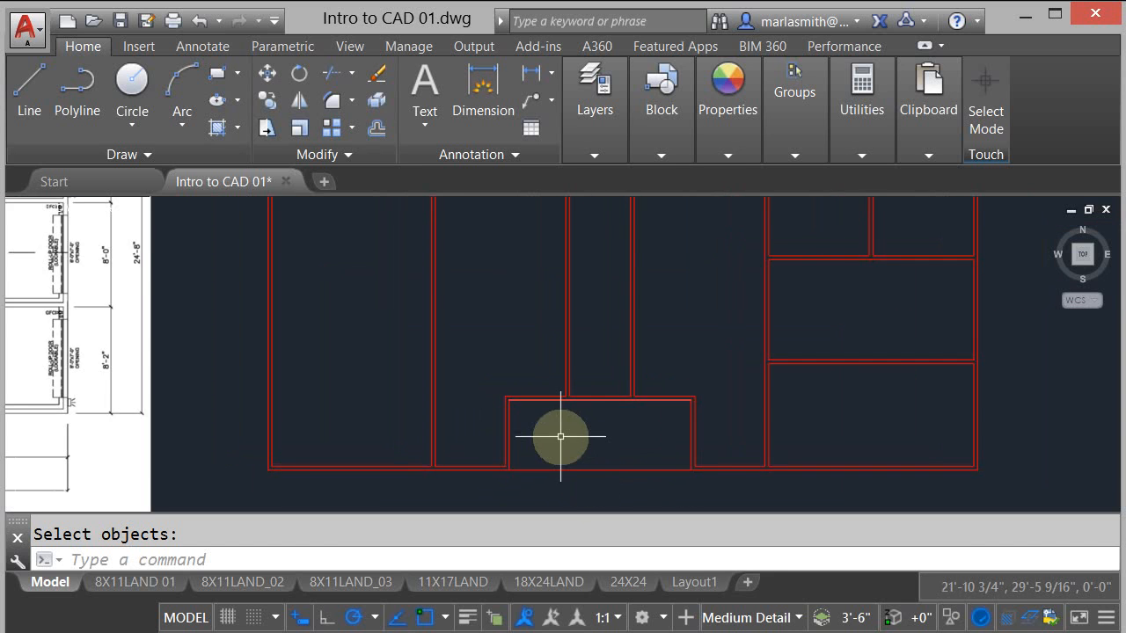
scroll(557, 432, down, 3)
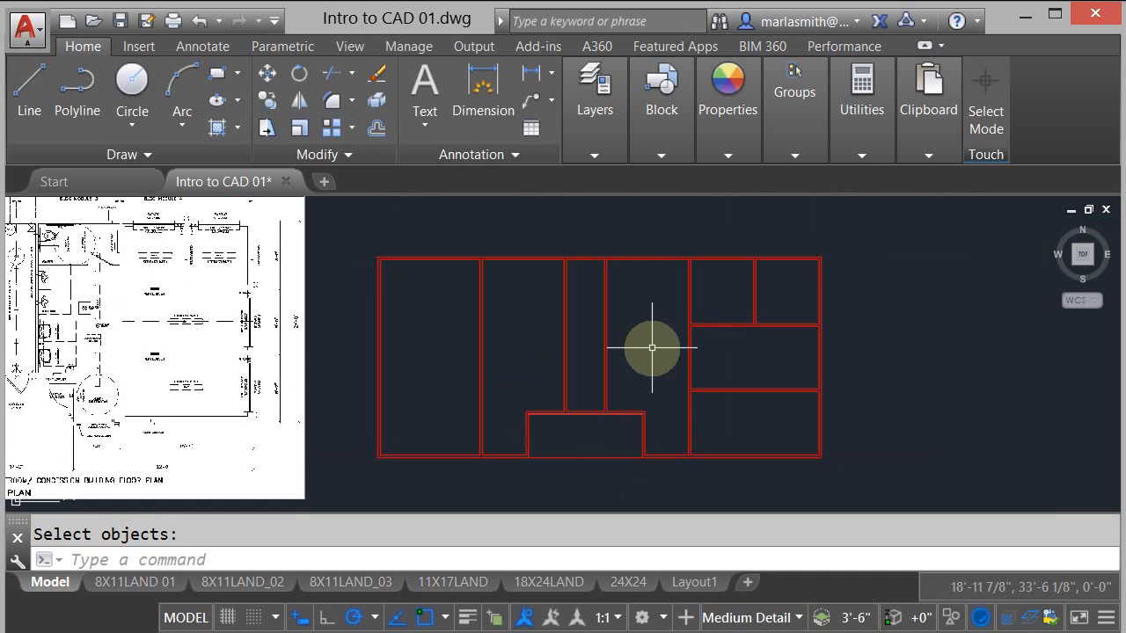